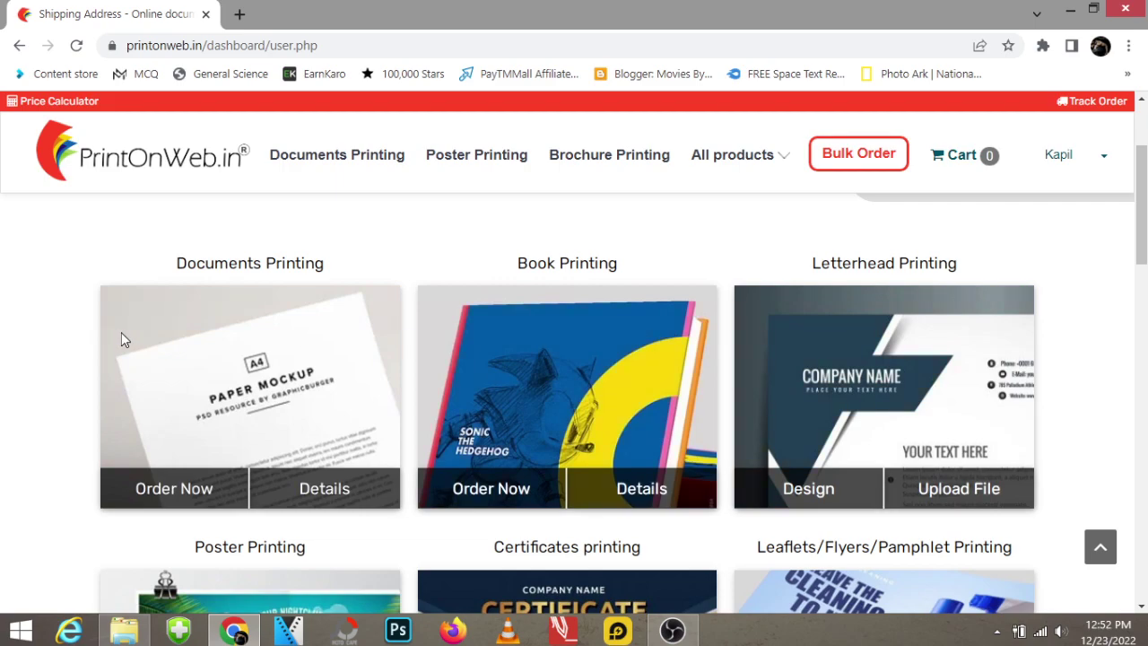
Start a new order from the Documents Printing card in the dashboard catalogue.
{"action": "scroll", "coordinate": [400, 323], "scroll_direction": "down", "scroll_amount": 2}
{"action": "left_click", "coordinate": [201, 489]}
Open the upload file picker and select the portrait image in the 'to print later' folder.
{"action": "scroll", "coordinate": [300, 355], "scroll_direction": "down", "scroll_amount": 3}
{"action": "scroll", "coordinate": [300, 379], "scroll_direction": "up", "scroll_amount": 3}
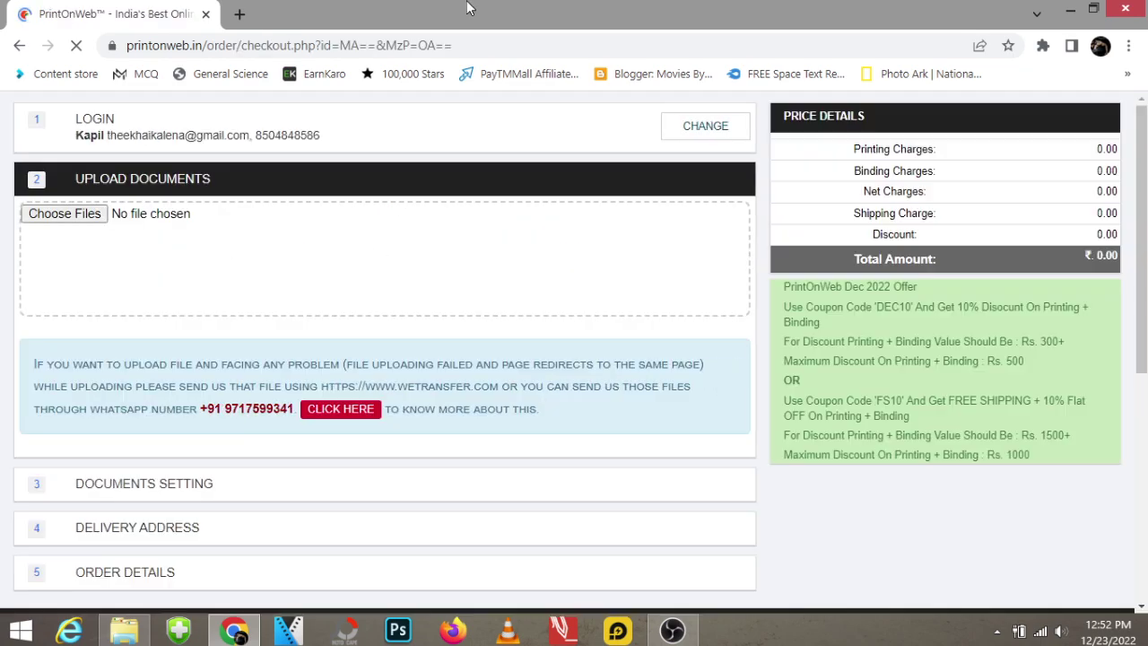
{"action": "left_click", "coordinate": [355, 277]}
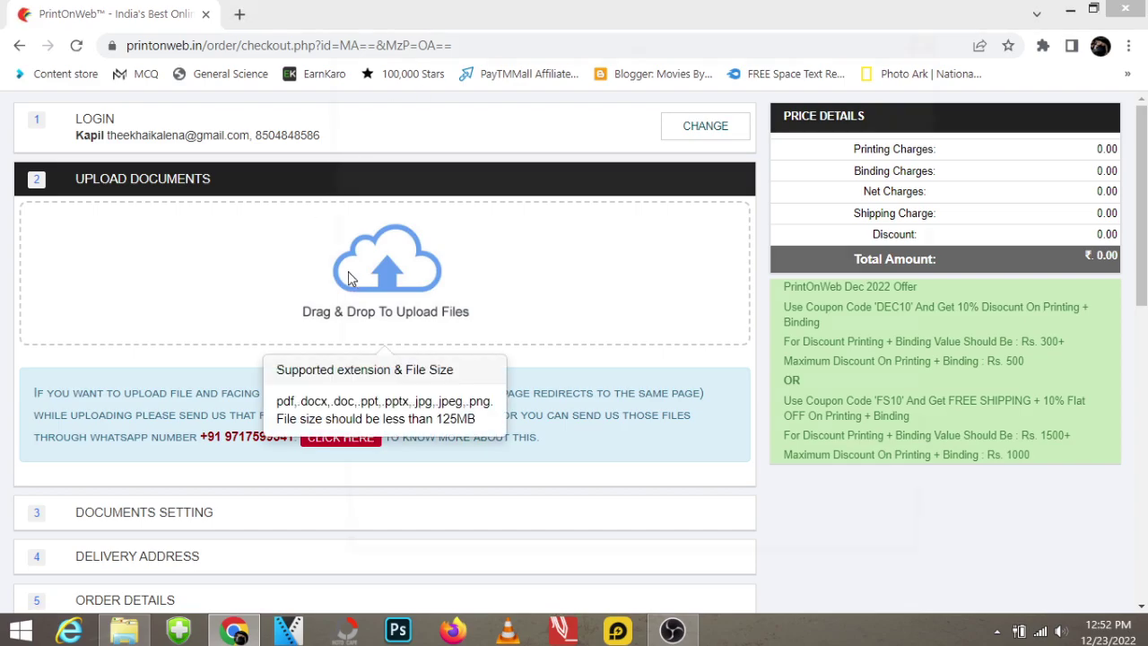
{"action": "left_click", "coordinate": [508, 191]}
Preview the portrait image full-size in Windows Photo Viewer, then close the viewer.
{"action": "right_click", "coordinate": [508, 191]}
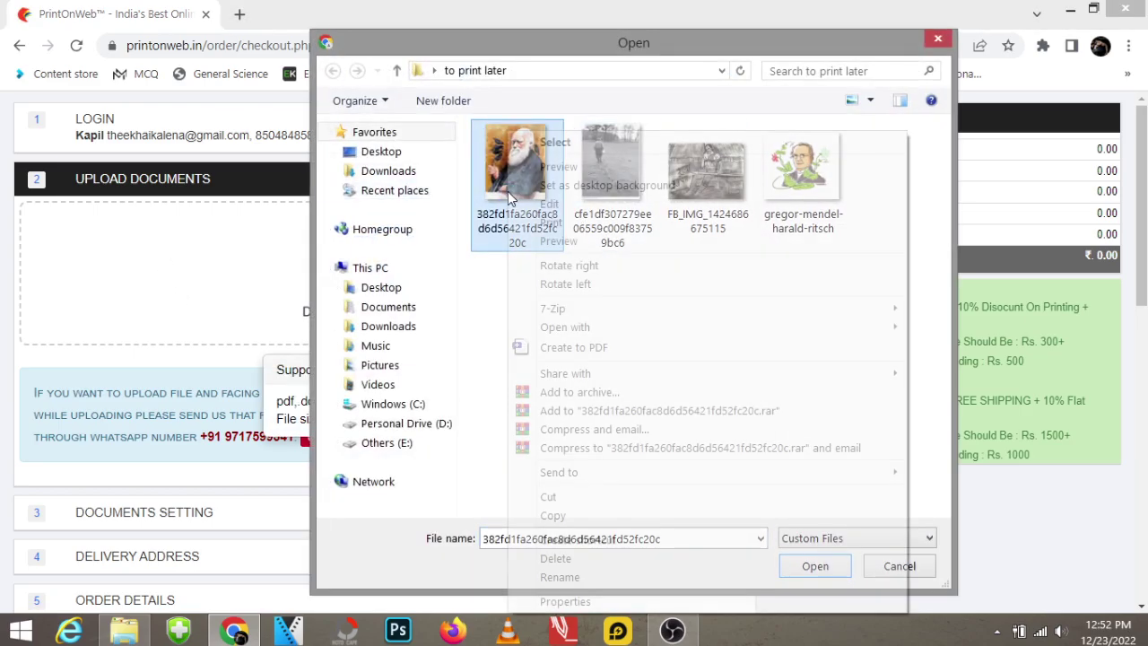
{"action": "left_click", "coordinate": [538, 163]}
{"action": "scroll", "coordinate": [551, 312], "scroll_direction": "up", "scroll_amount": 6}
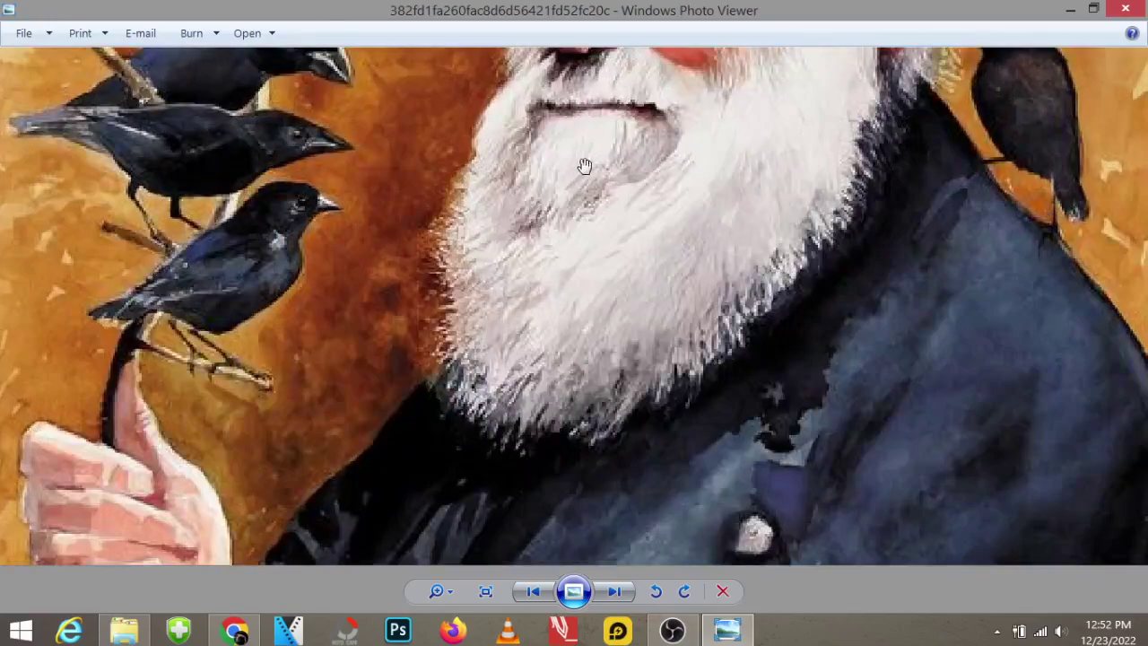
{"action": "scroll", "coordinate": [589, 368], "scroll_direction": "down", "scroll_amount": 6}
{"action": "scroll", "coordinate": [595, 324], "scroll_direction": "up", "scroll_amount": 2}
{"action": "scroll", "coordinate": [595, 285], "scroll_direction": "down", "scroll_amount": 2}
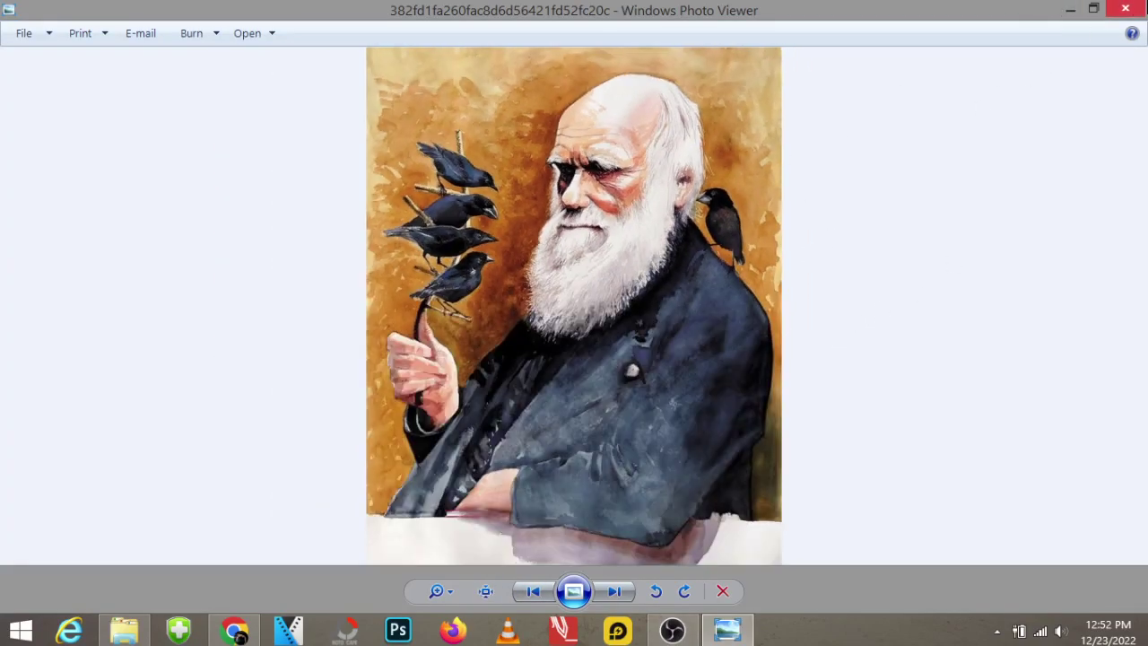
{"action": "key", "text": "alt+F4"}
Upload the selected 78.8 KB portrait image to the order.
{"action": "left_click", "coordinate": [814, 574]}
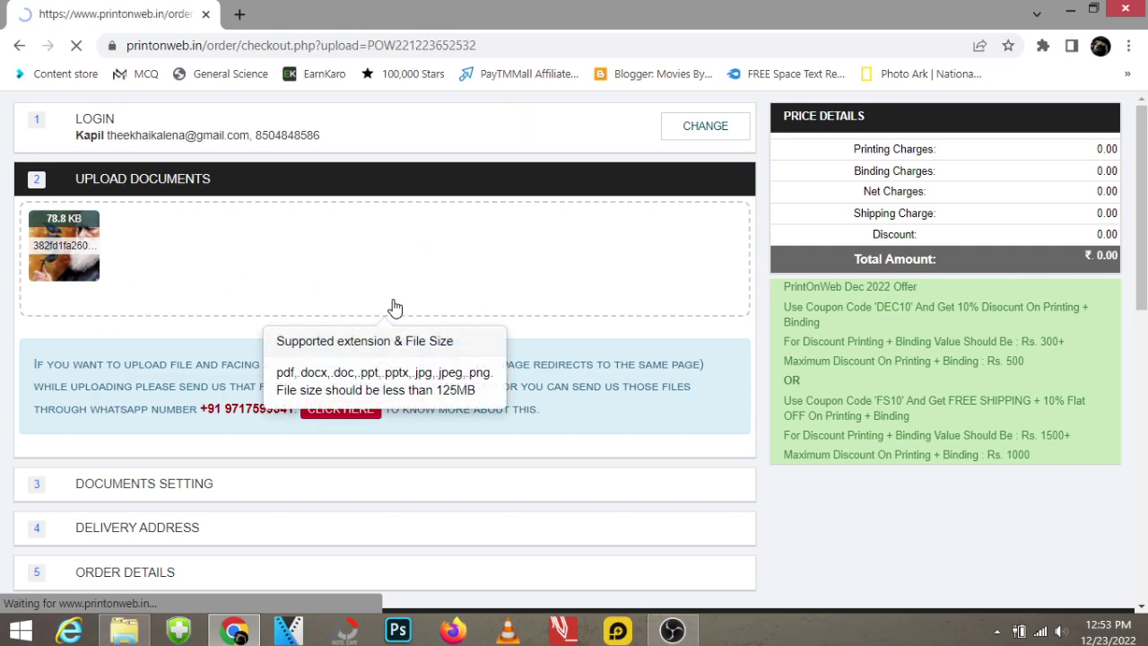
Review the Type Of Printing options for the uploaded image, leaving Documents Printing selected.
{"action": "scroll", "coordinate": [753, 448], "scroll_direction": "down", "scroll_amount": 4}
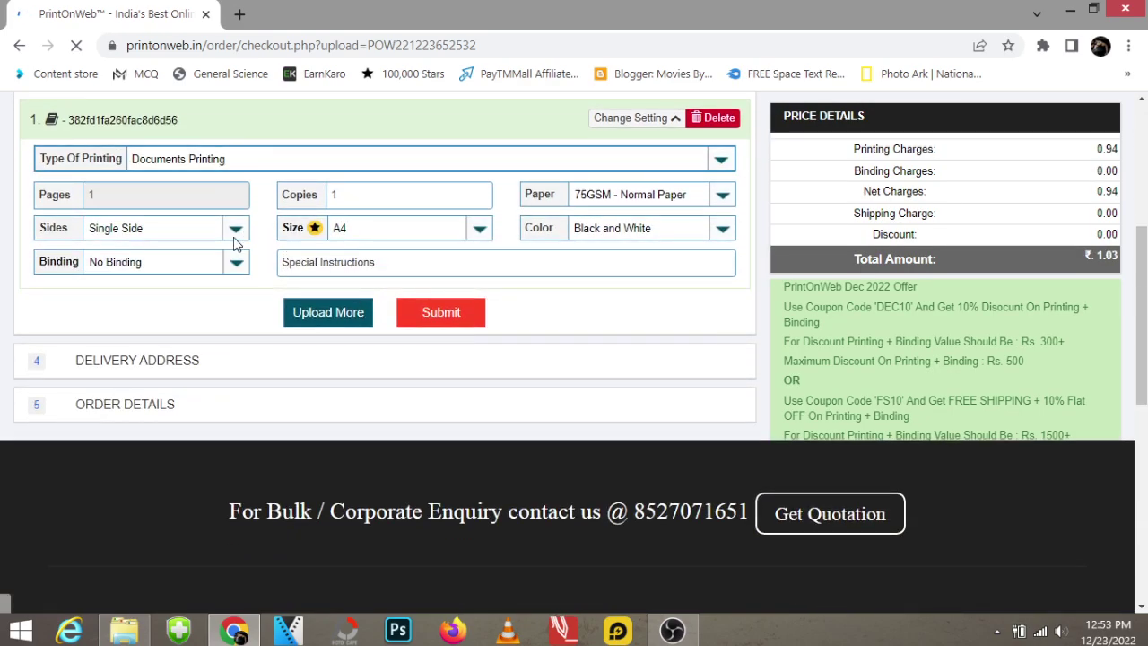
{"action": "left_click", "coordinate": [466, 162]}
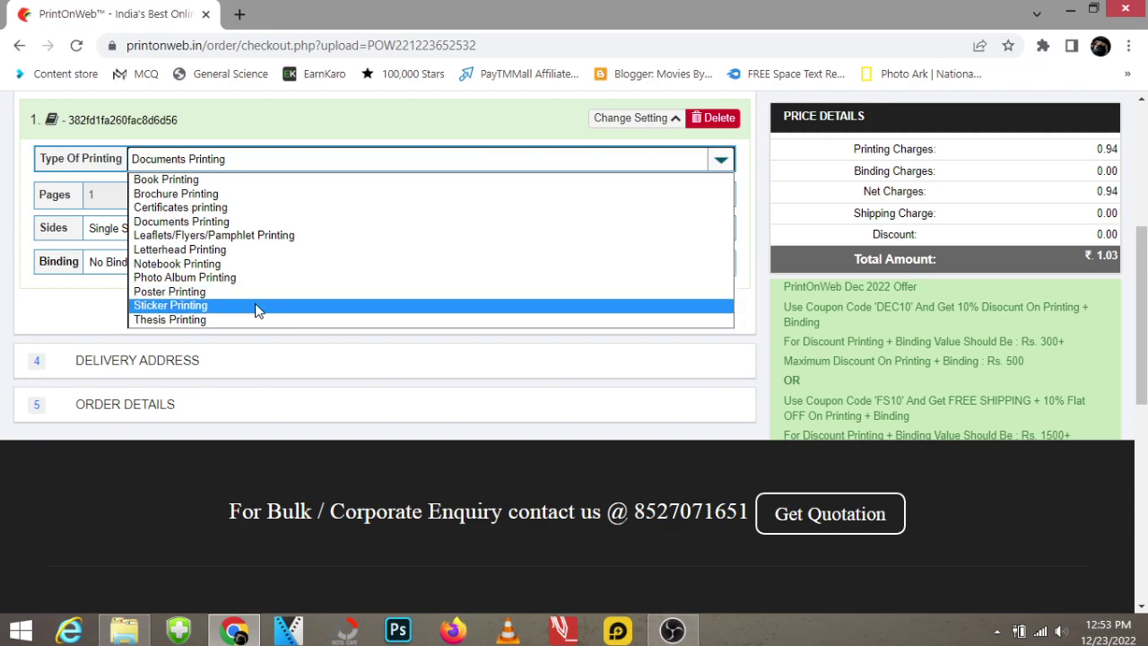
{"action": "left_click", "coordinate": [75, 308]}
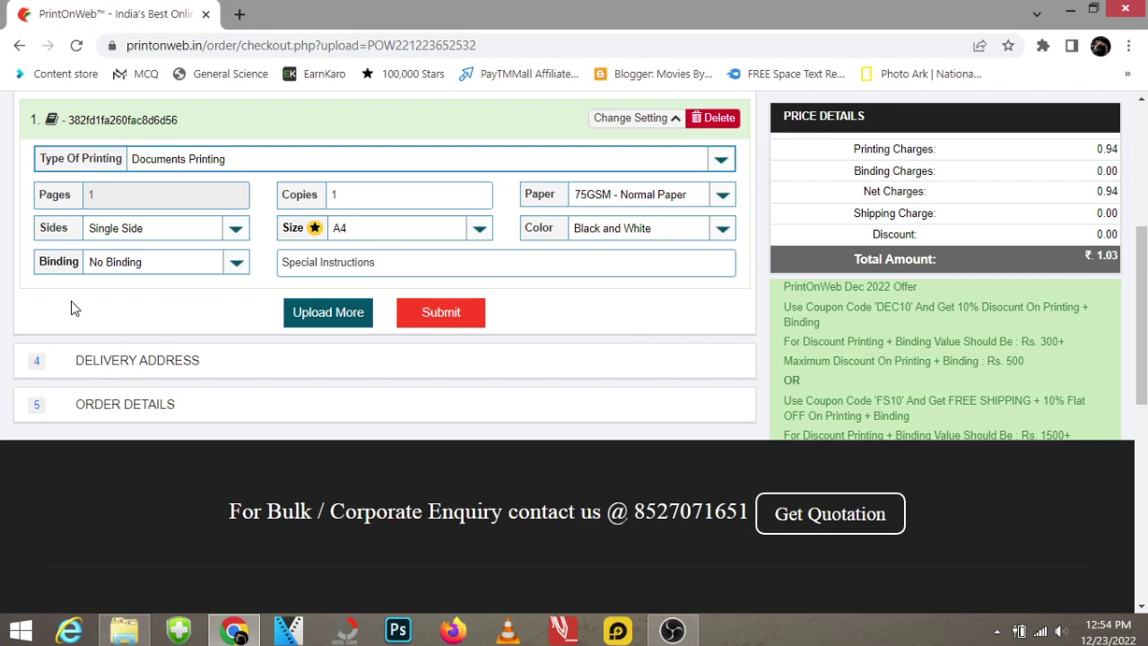
Try Sticker Printing as the printing type, then switch back to Documents Printing.
{"action": "left_click", "coordinate": [271, 160]}
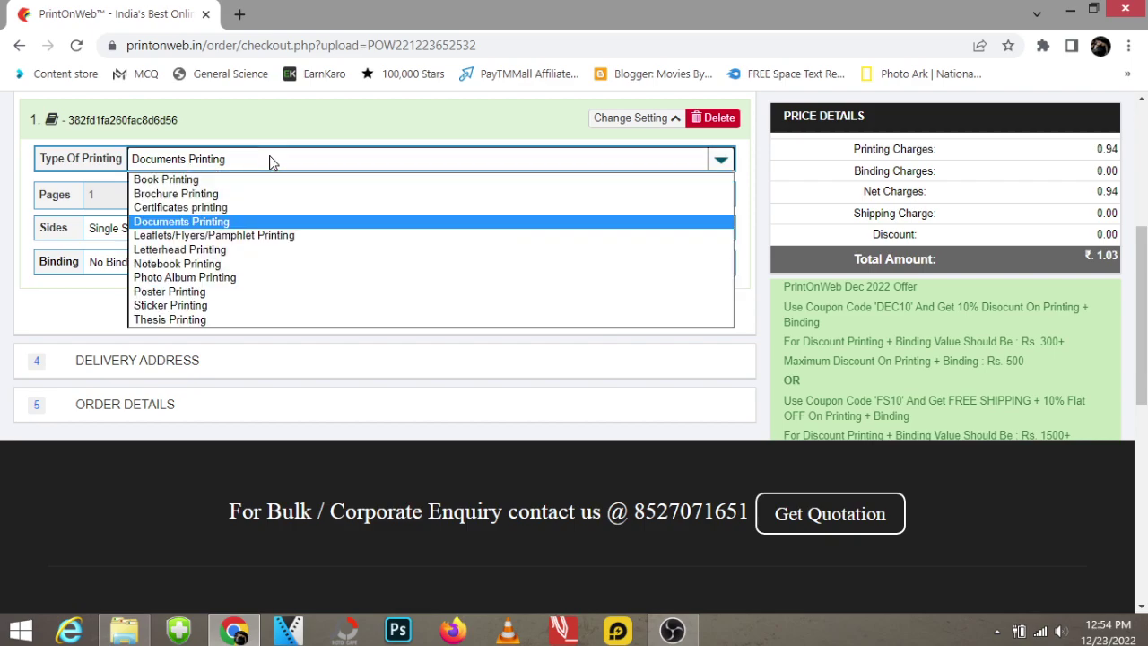
{"action": "left_click", "coordinate": [214, 310]}
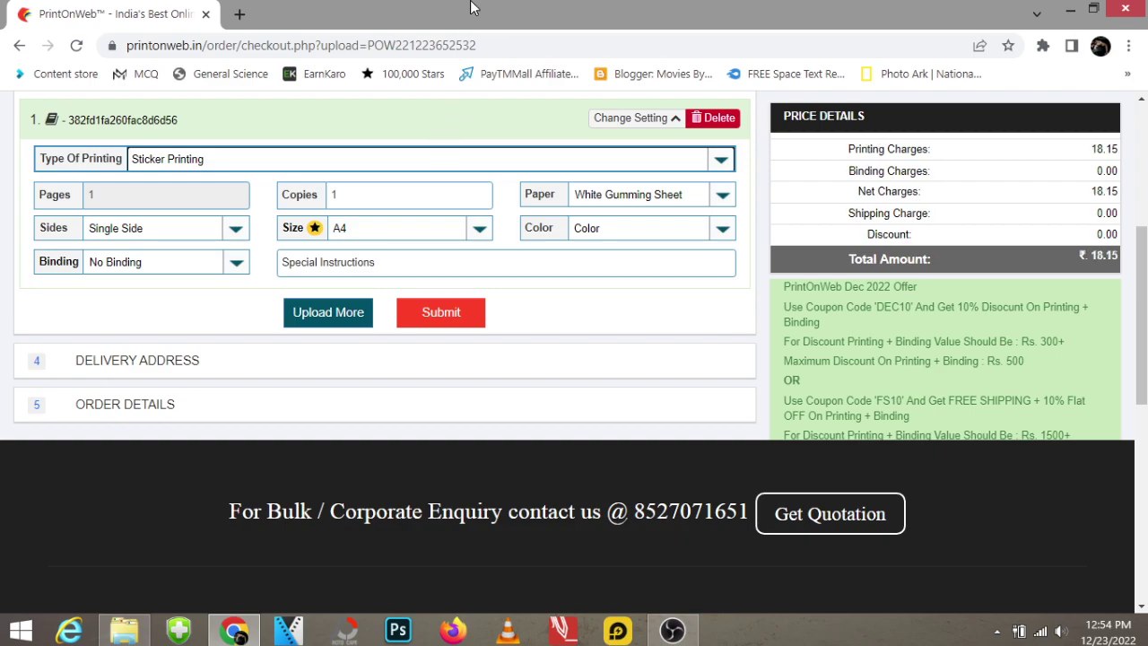
{"action": "left_click", "coordinate": [232, 162]}
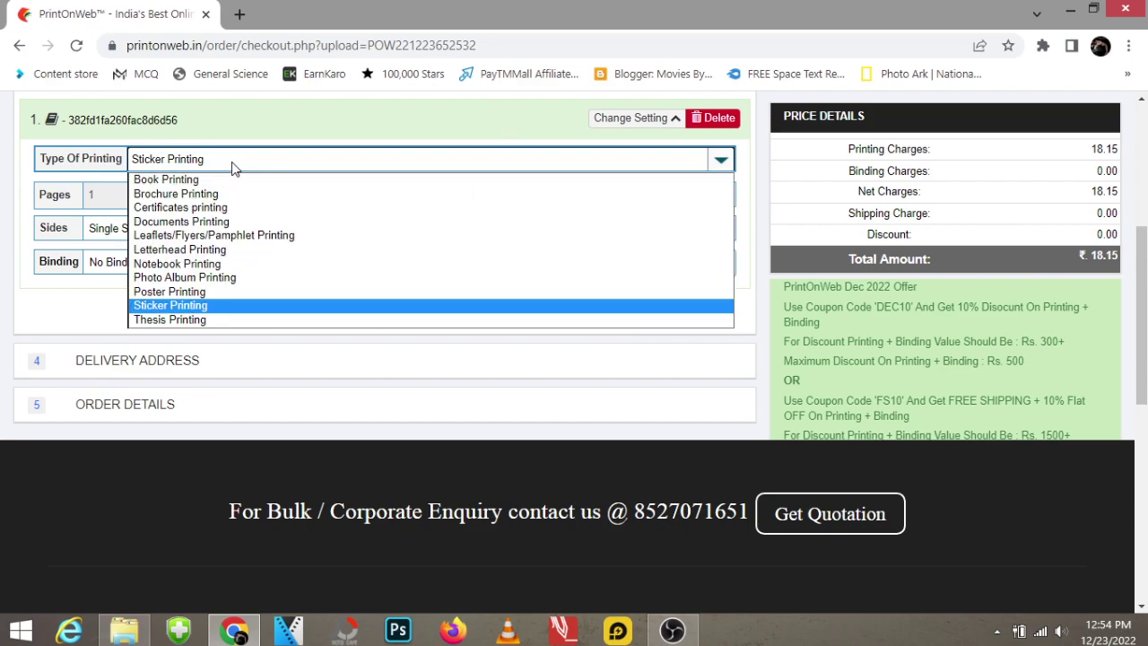
{"action": "left_click", "coordinate": [228, 224]}
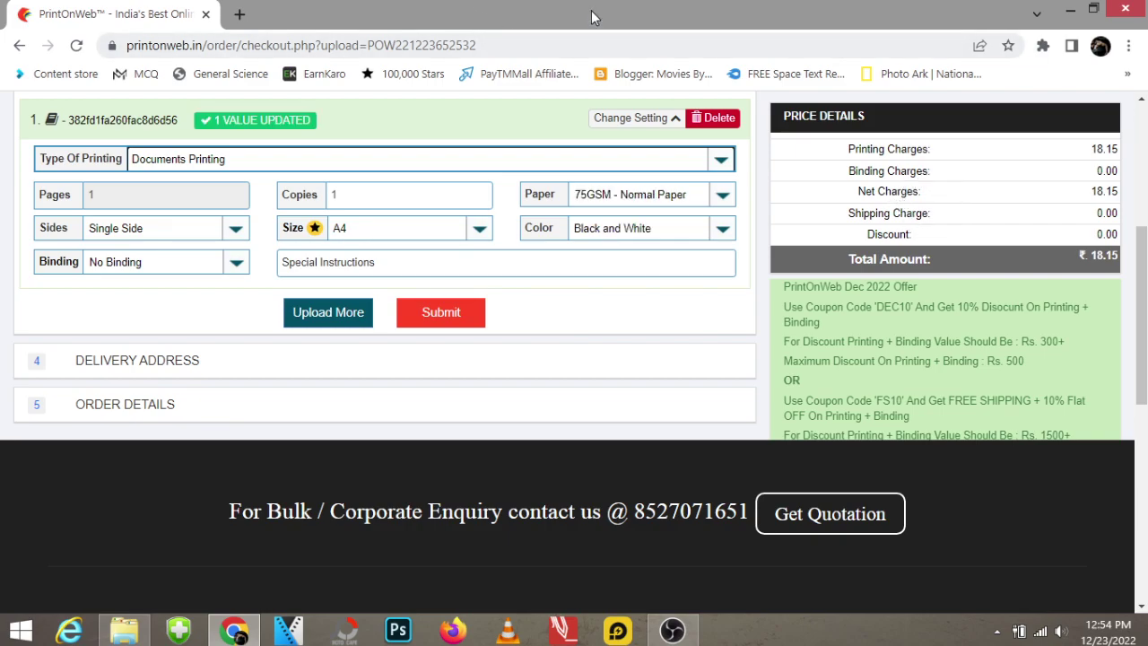
Set the paper to 300GSM - Matte Paper, lowering the total to ₹0.94.
{"action": "left_click", "coordinate": [721, 196]}
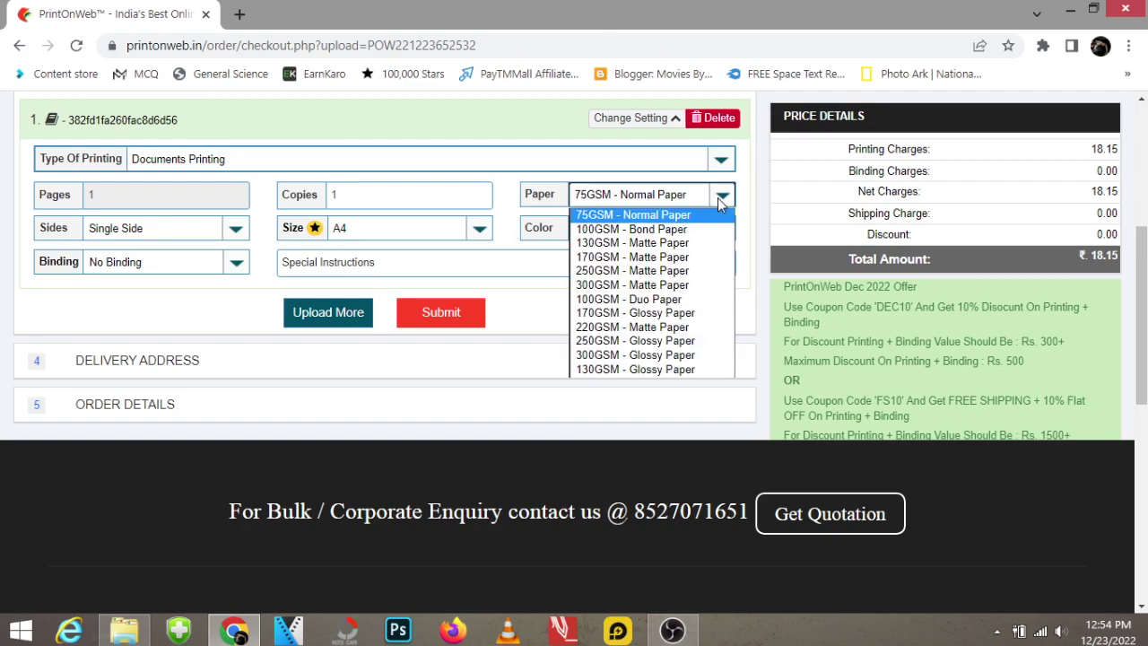
{"action": "left_click", "coordinate": [717, 197]}
{"action": "left_click", "coordinate": [717, 197]}
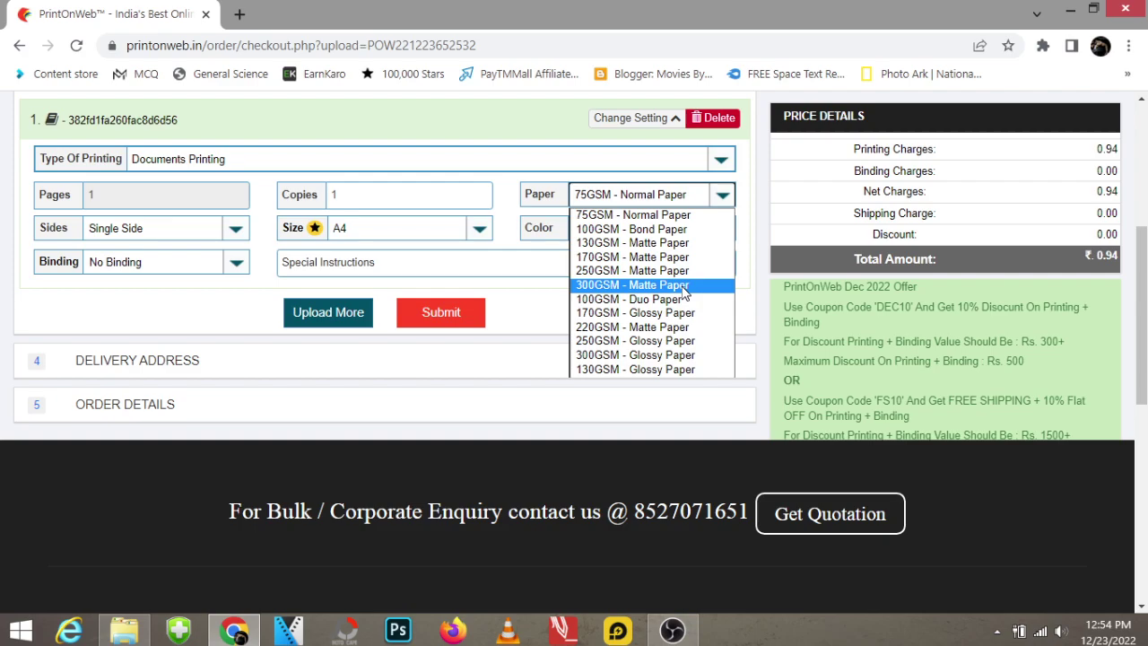
{"action": "left_click", "coordinate": [684, 286]}
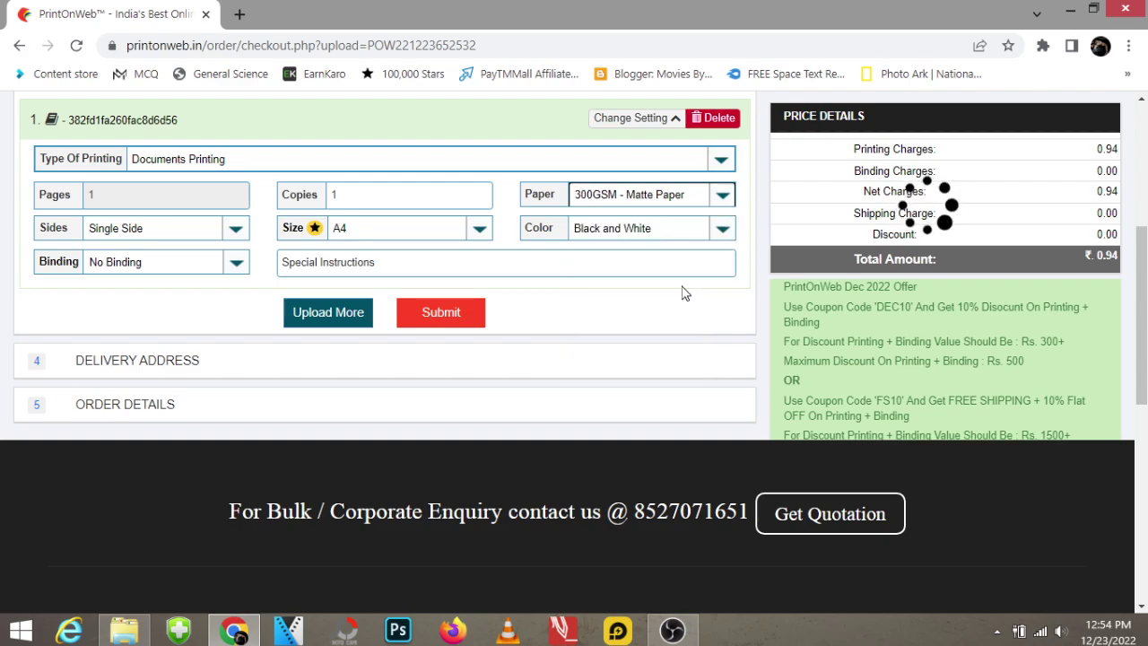
{"action": "left_click", "coordinate": [702, 199]}
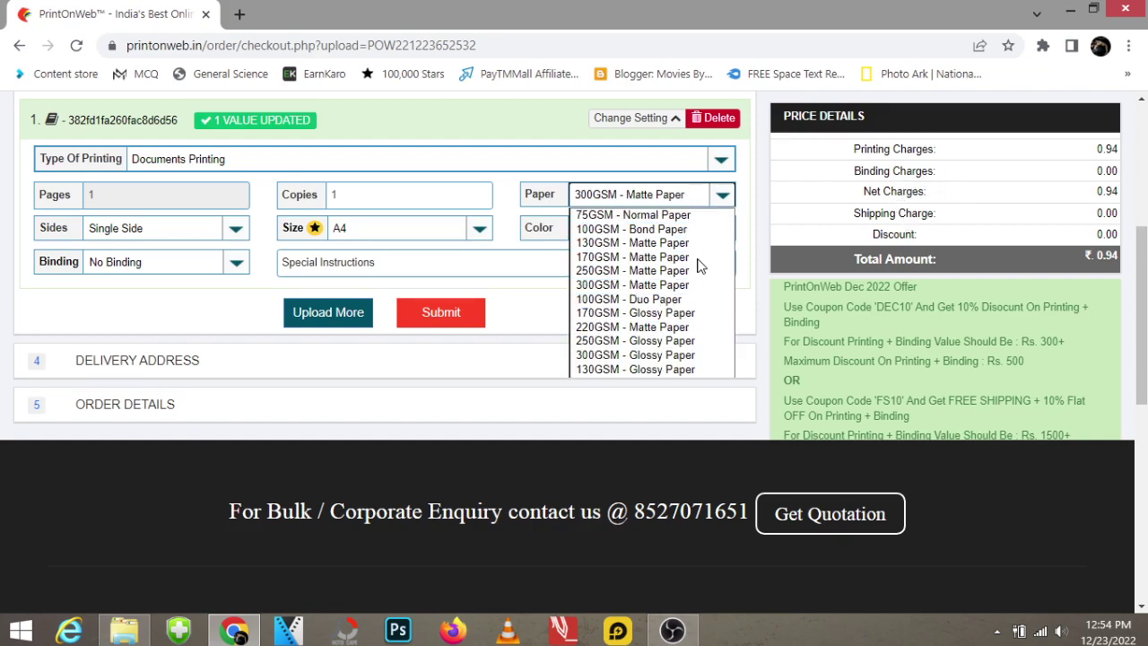
Keep 300GSM - Matte Paper and switch the print from Black and White to Color.
{"action": "left_click", "coordinate": [668, 285]}
{"action": "left_click", "coordinate": [680, 235]}
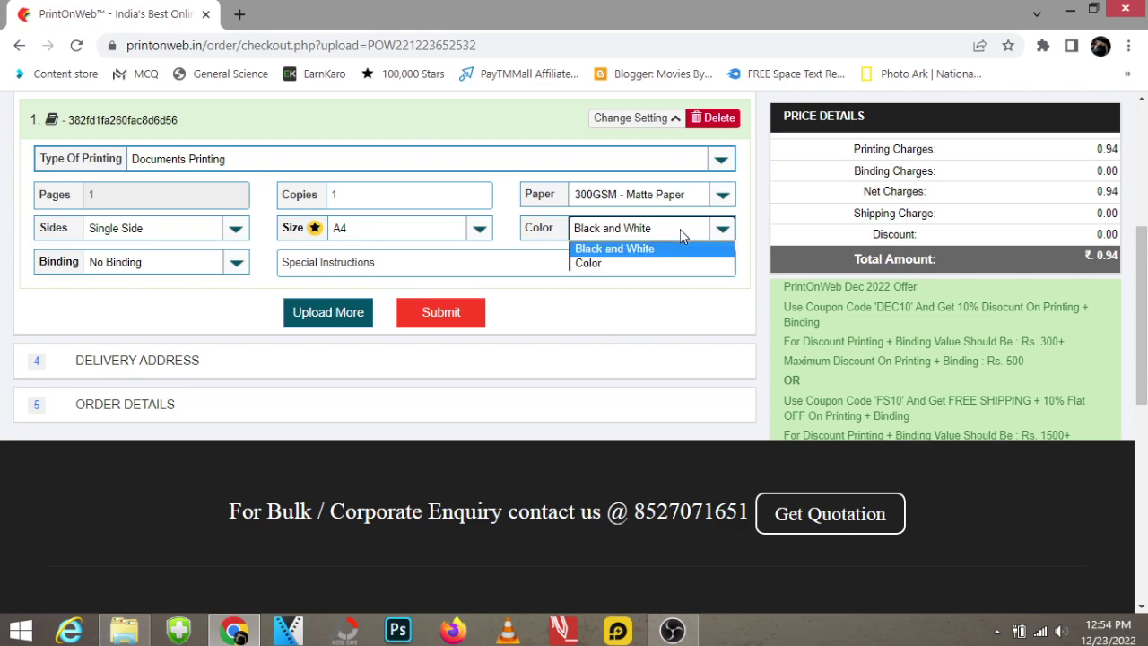
{"action": "left_click", "coordinate": [681, 232]}
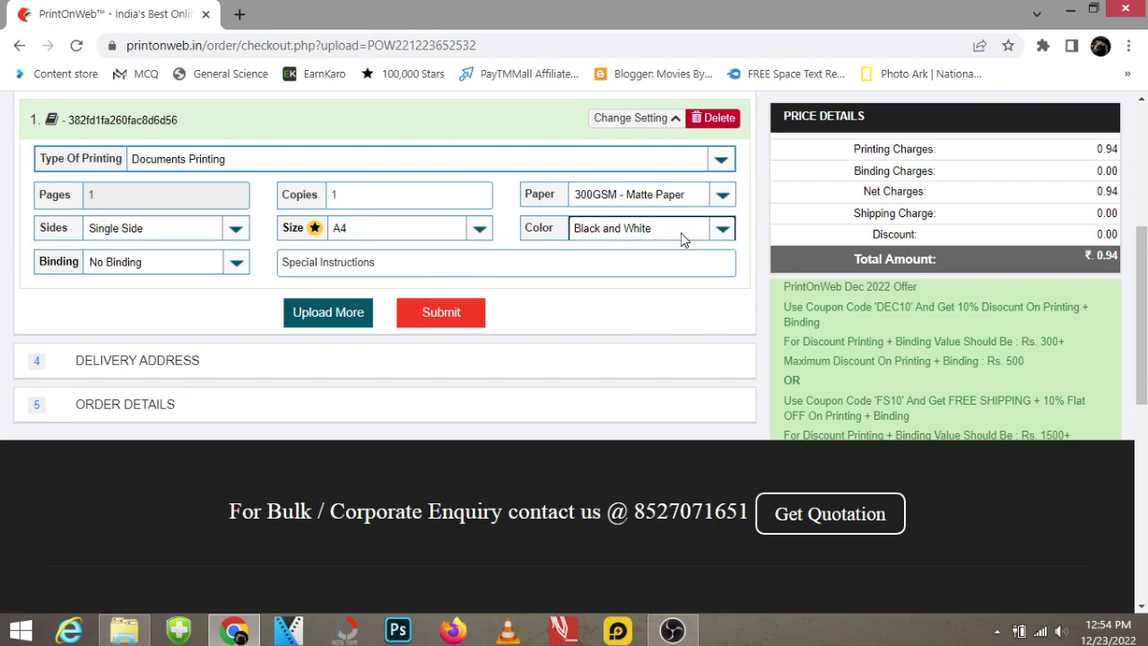
{"action": "left_click", "coordinate": [680, 236]}
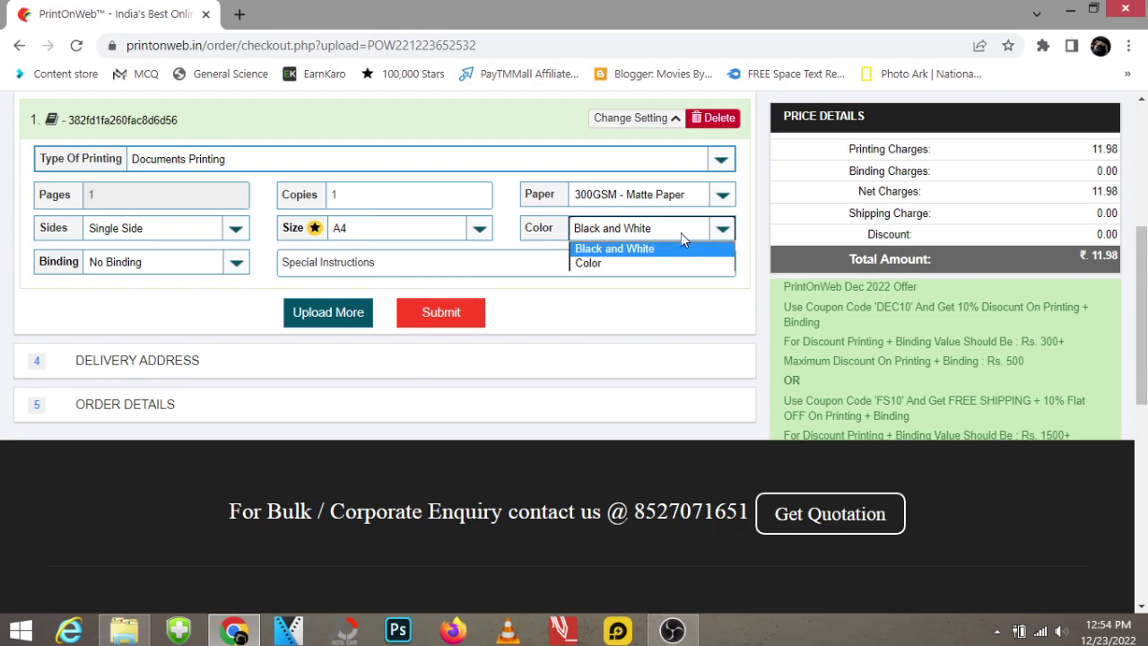
{"action": "left_click", "coordinate": [668, 263]}
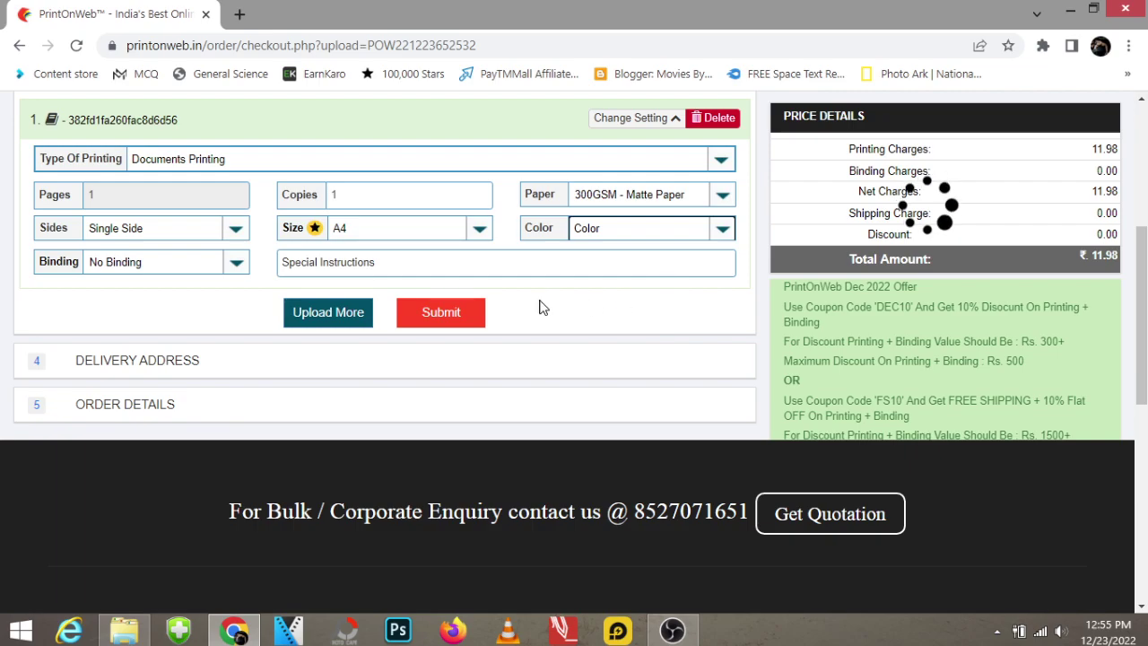
Keep the A4 page size and change the paper to 250GSM - Matte Paper.
{"action": "left_click", "coordinate": [478, 232]}
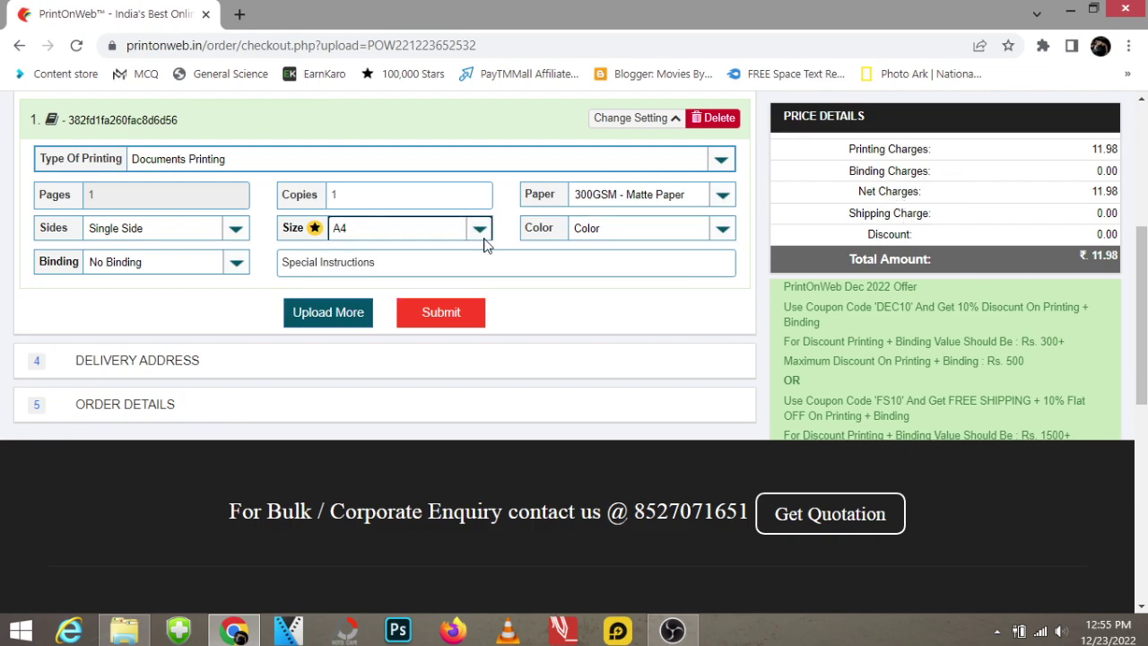
{"action": "left_click", "coordinate": [478, 230]}
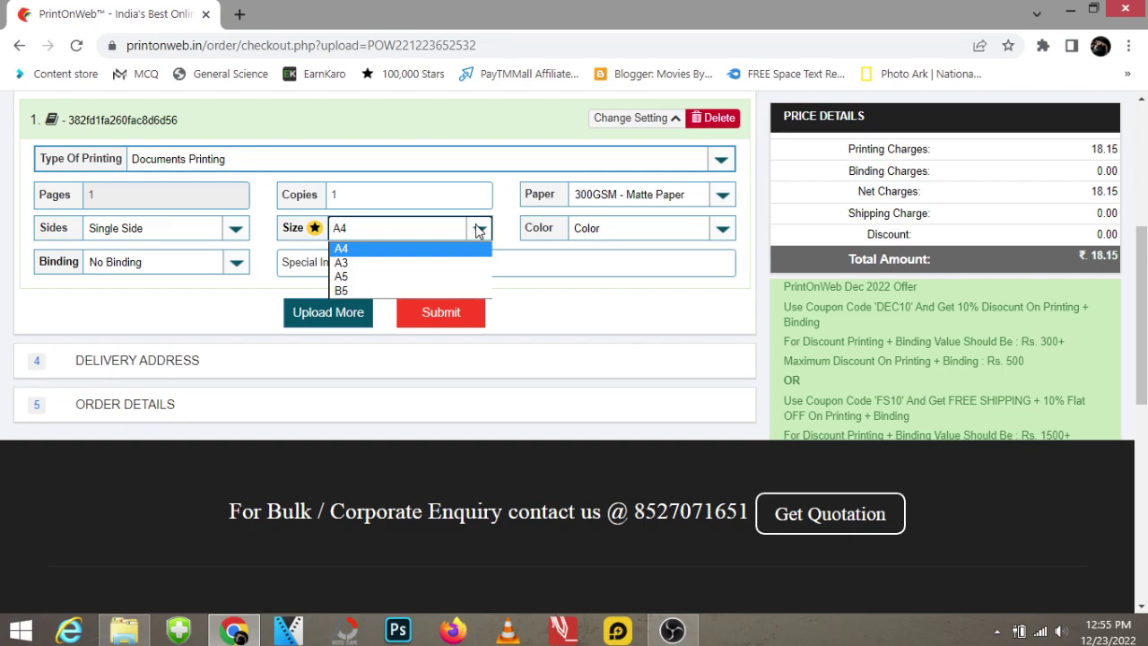
{"action": "left_click", "coordinate": [669, 322]}
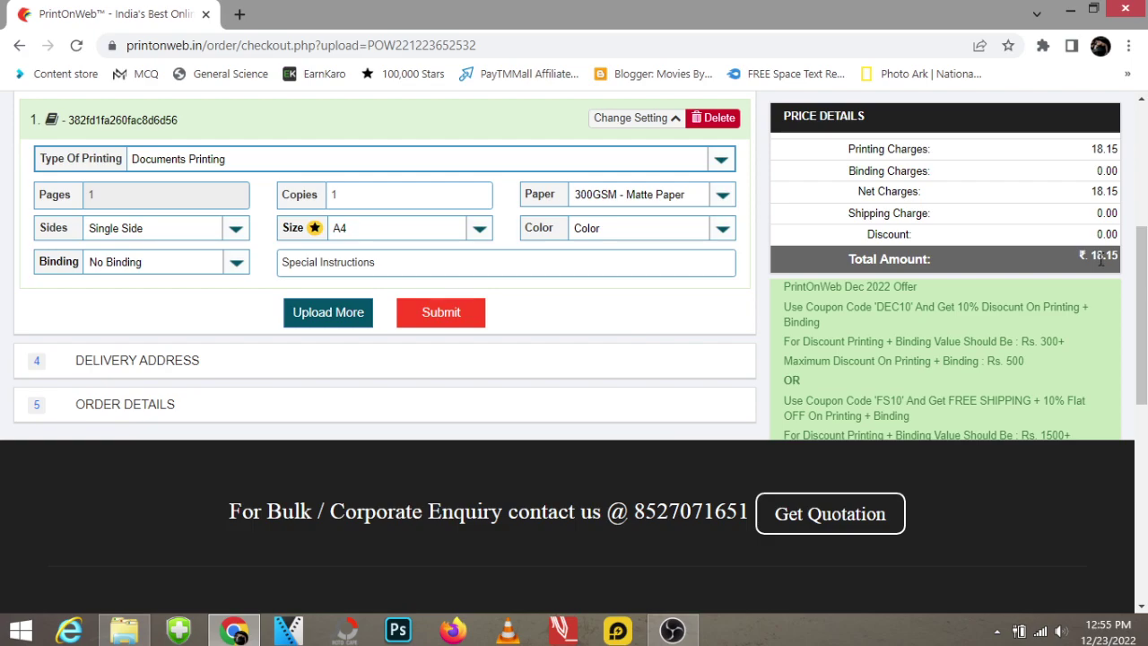
{"action": "left_click_drag", "start_coordinate": [1087, 259], "coordinate": [1119, 262]}
{"action": "left_click", "coordinate": [646, 199]}
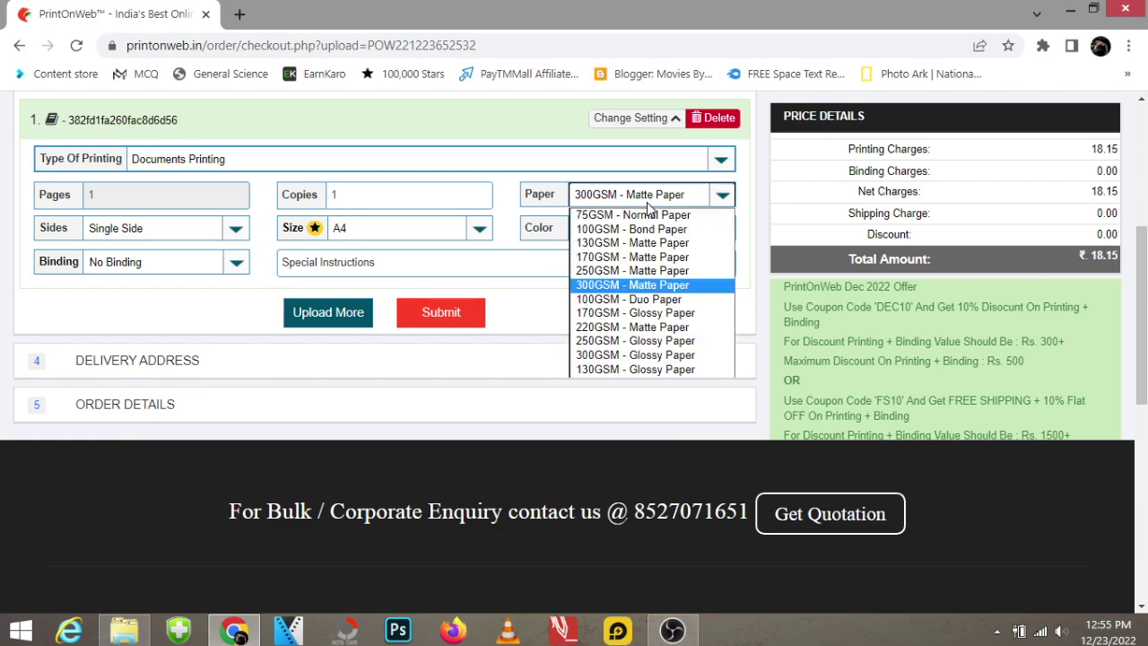
{"action": "left_click", "coordinate": [647, 270]}
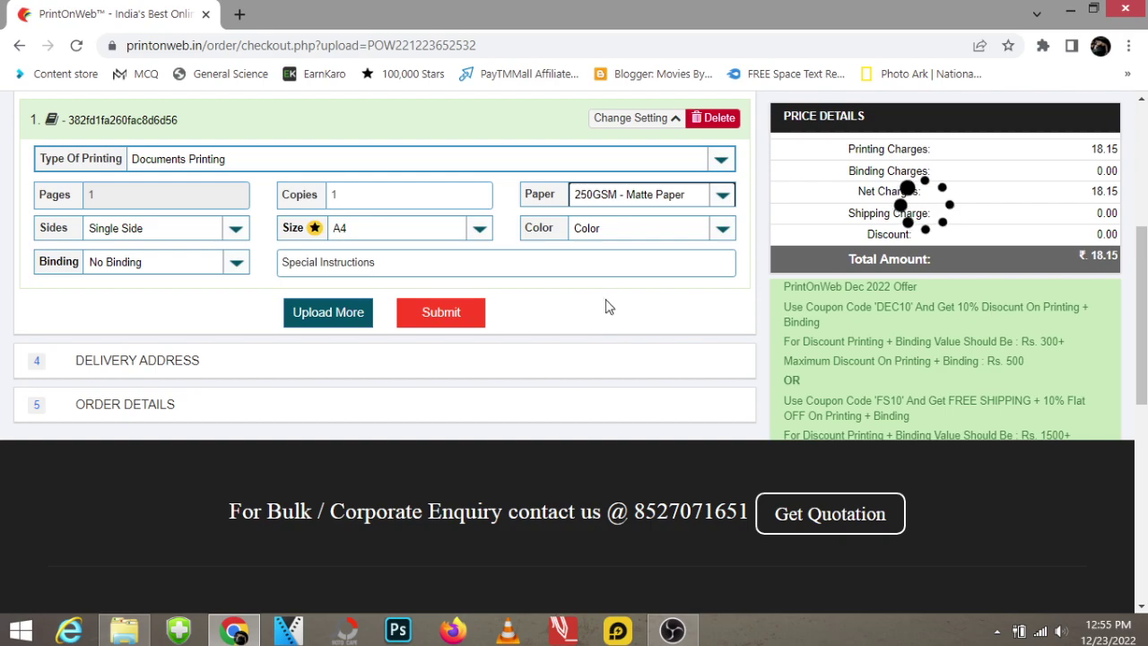
Set the colour option to Color again and submit the document settings.
{"action": "left_click", "coordinate": [640, 230]}
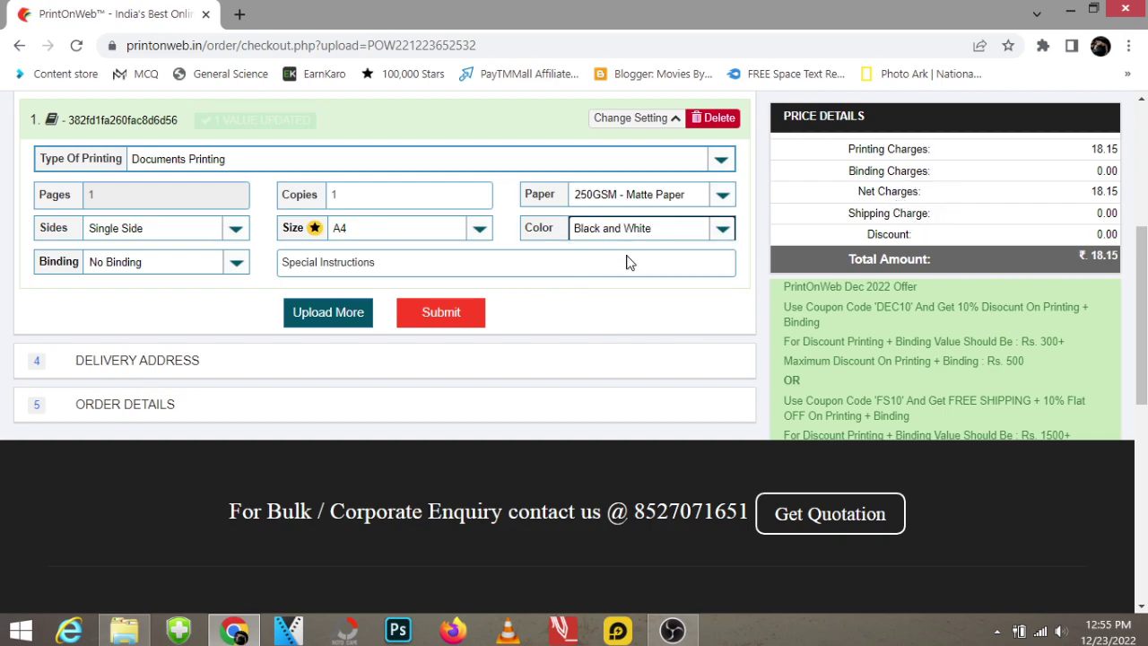
{"action": "left_click", "coordinate": [655, 229]}
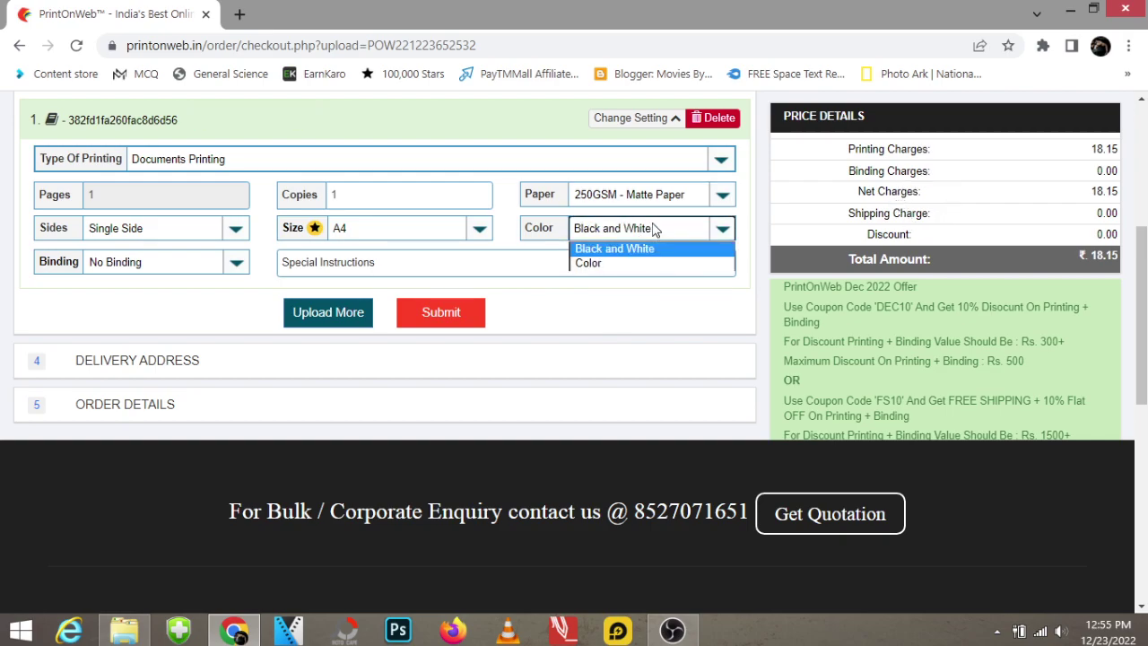
{"action": "left_click", "coordinate": [613, 264]}
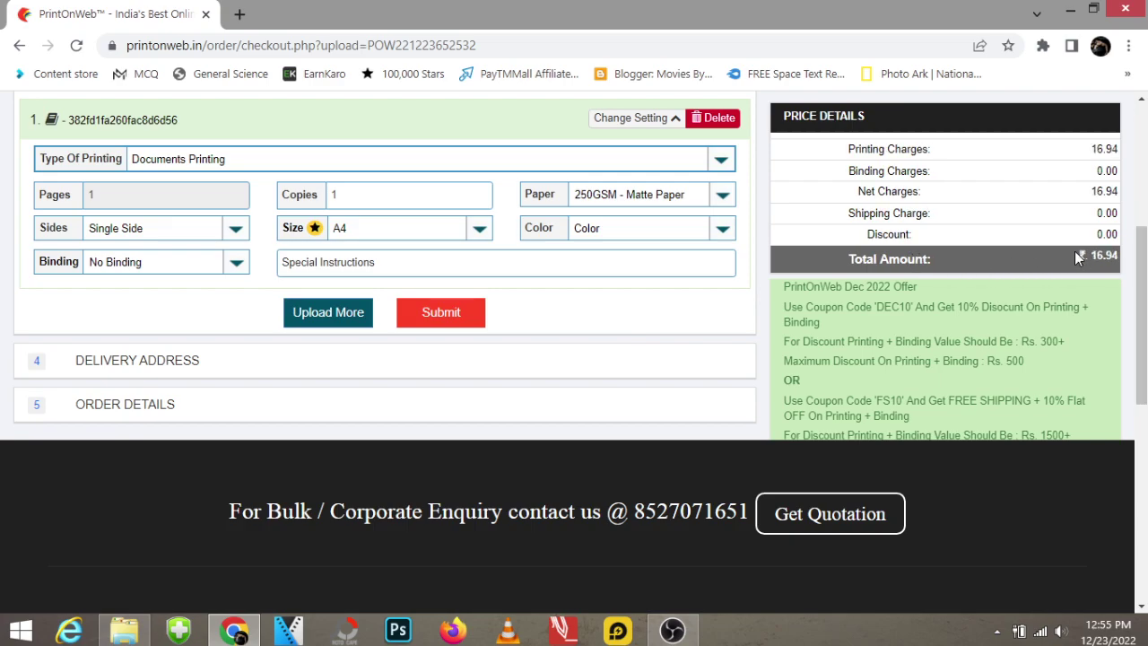
{"action": "left_click", "coordinate": [1018, 271]}
{"action": "left_click", "coordinate": [455, 320]}
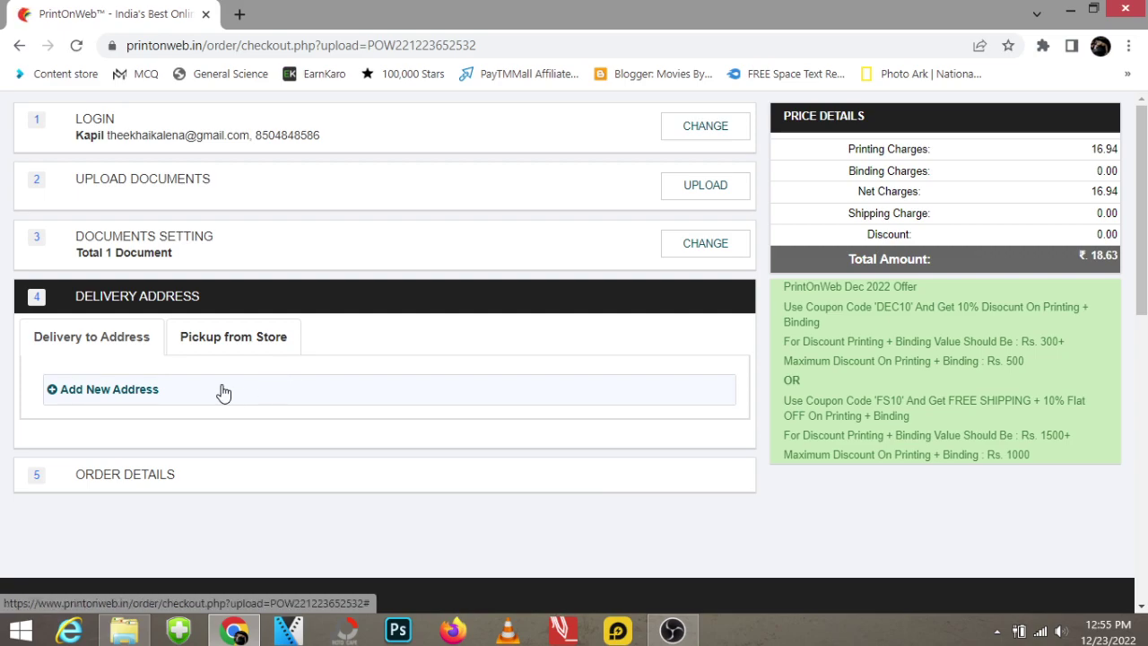
Add a new address, entering the recipient's name, phone number and pin code.
{"action": "left_click", "coordinate": [223, 393]}
{"action": "left_click", "coordinate": [282, 231]}
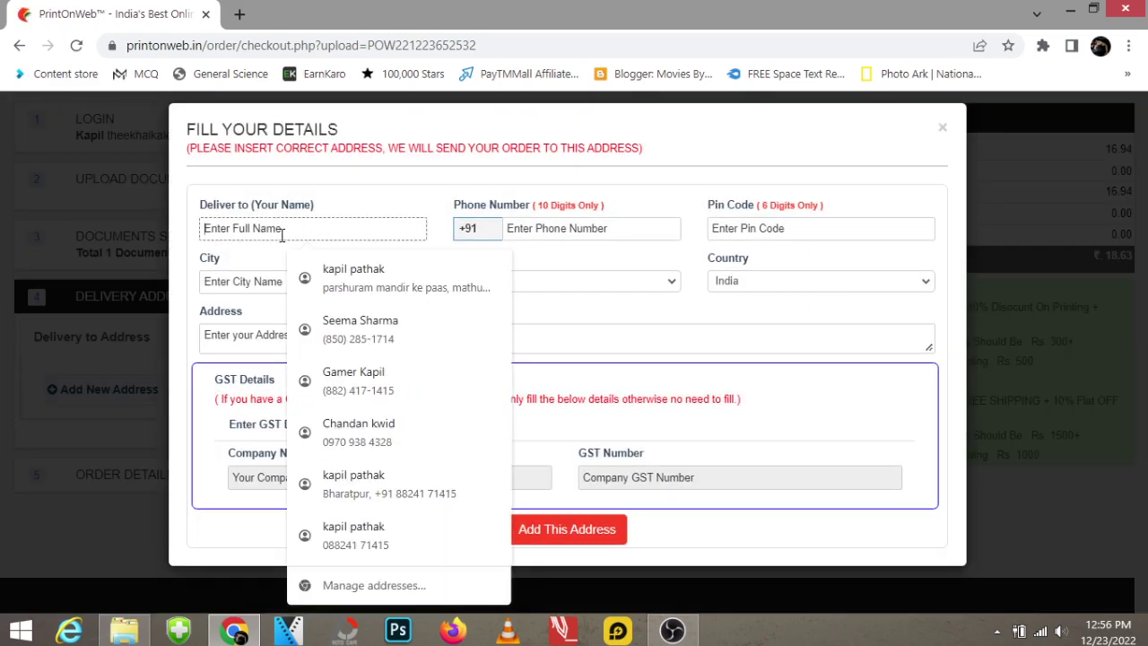
{"action": "type", "text": "Abcs"}
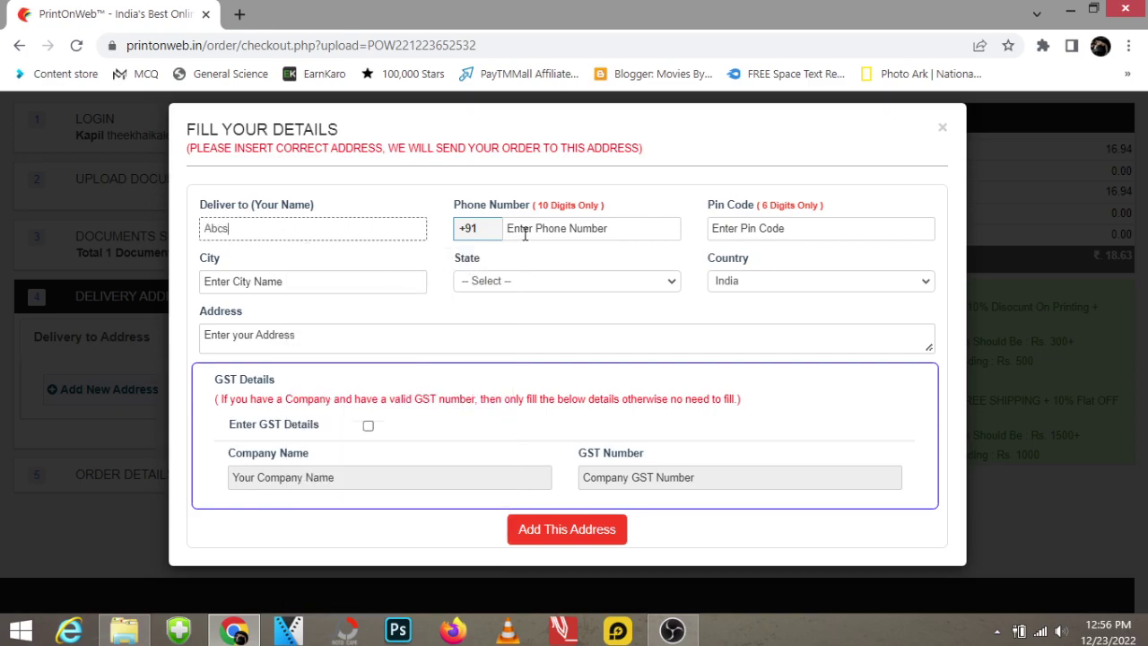
{"action": "left_click", "coordinate": [525, 230]}
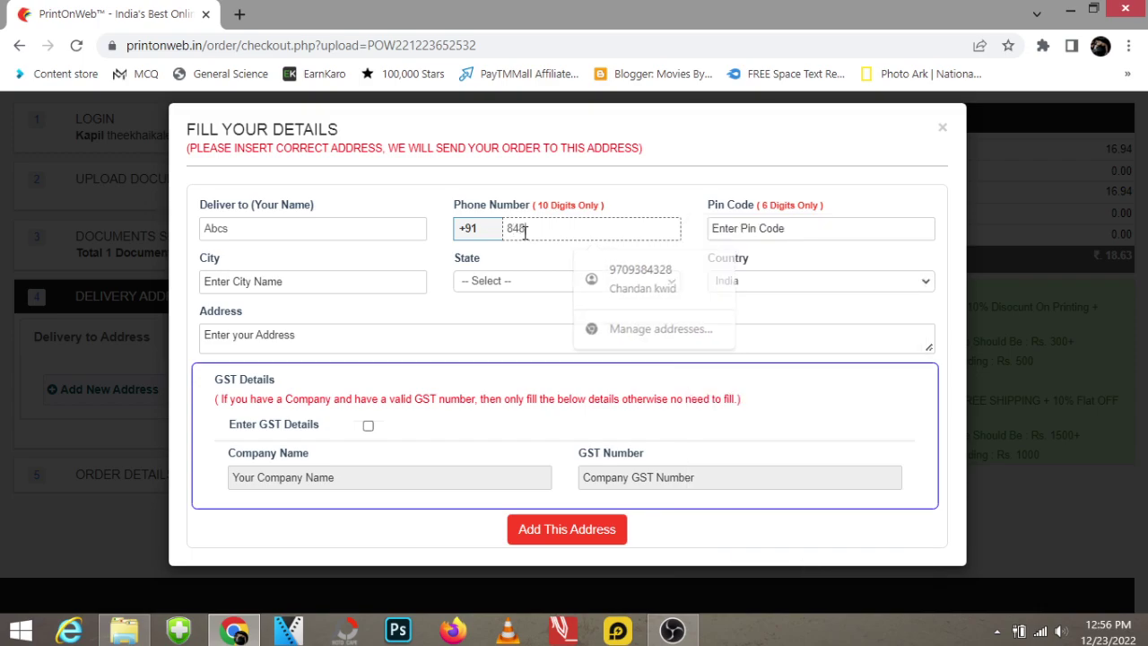
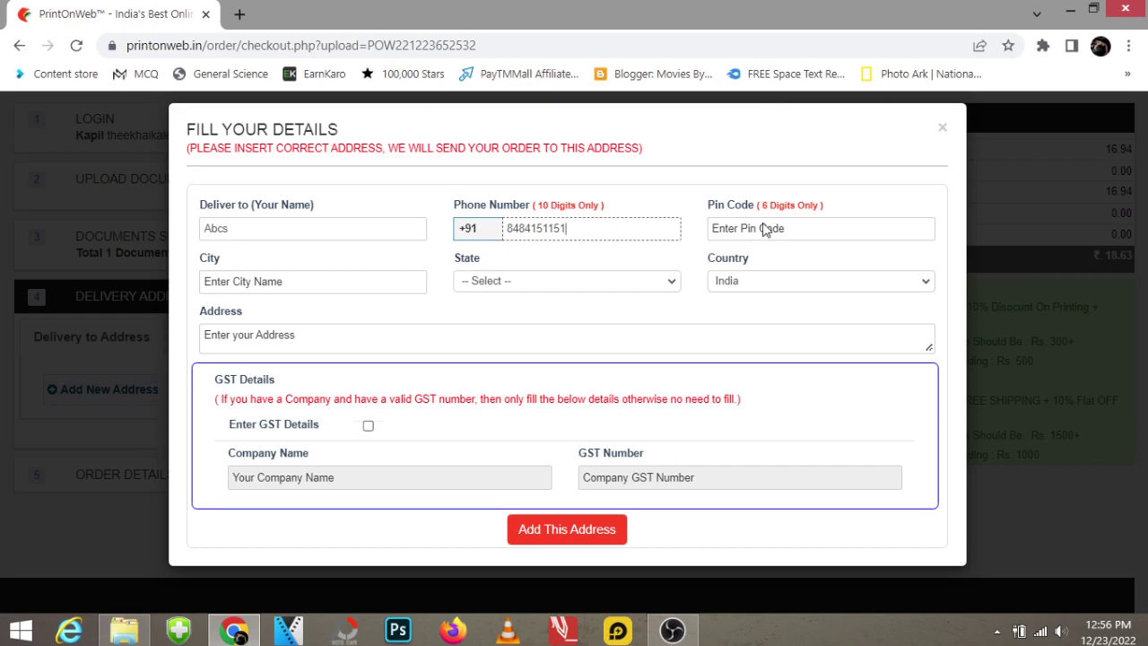
{"action": "left_click", "coordinate": [805, 228]}
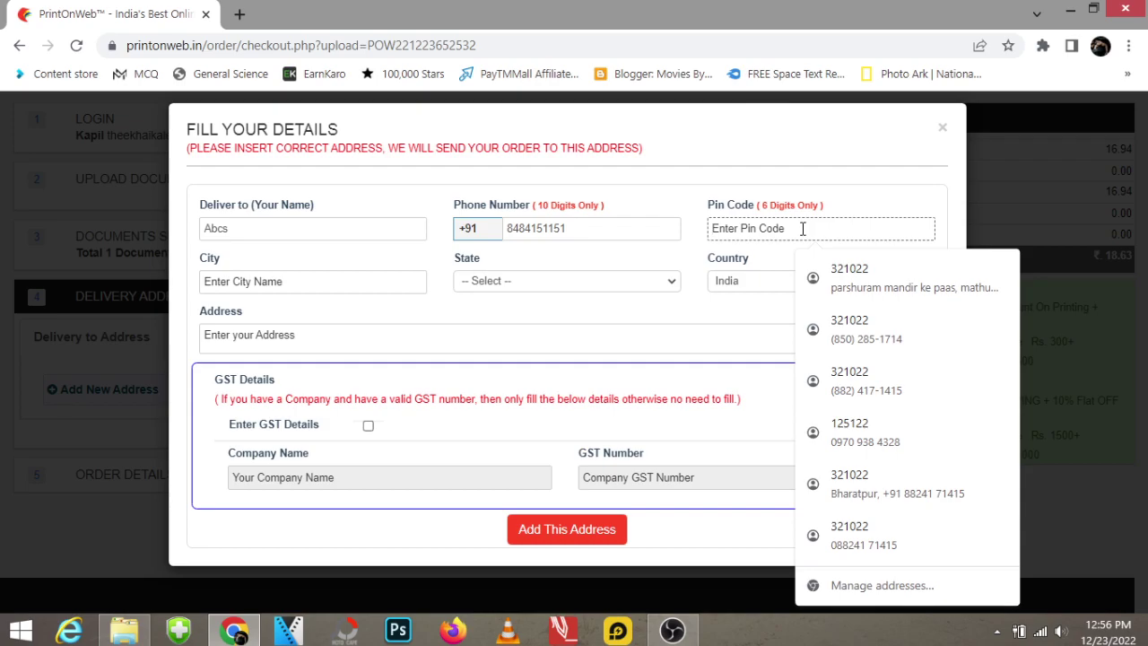
{"action": "type", "text": "321022"}
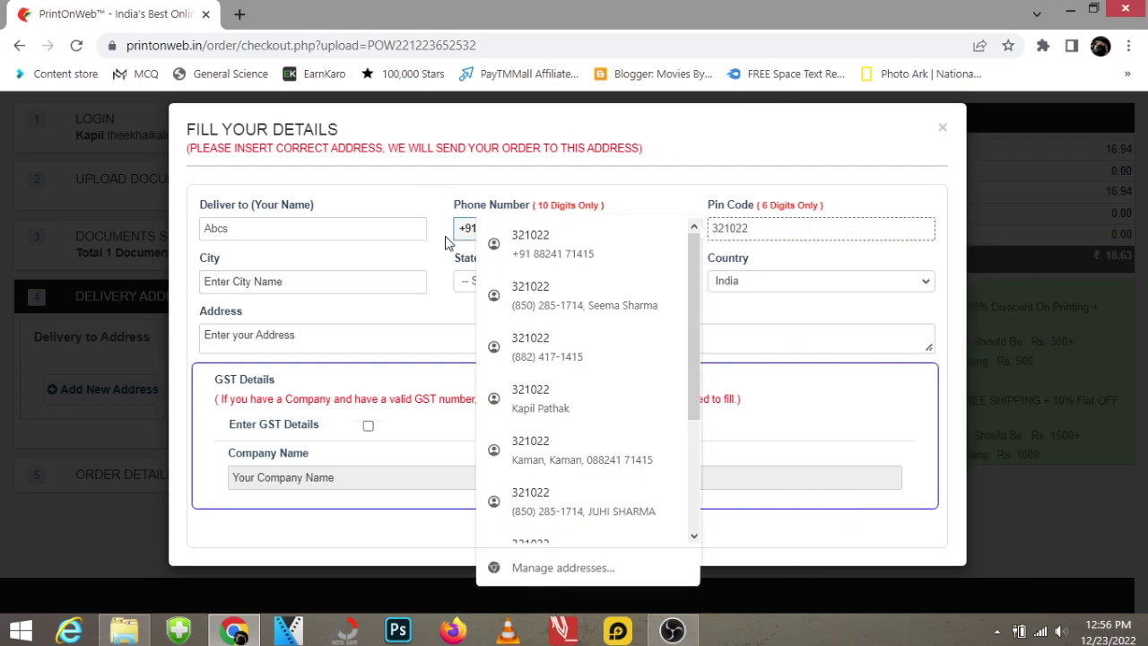
Fill in the city and street address, then submit the new delivery address.
{"action": "left_click", "coordinate": [371, 274]}
{"action": "type", "text": "k"}
{"action": "key", "text": "BackSpace"}
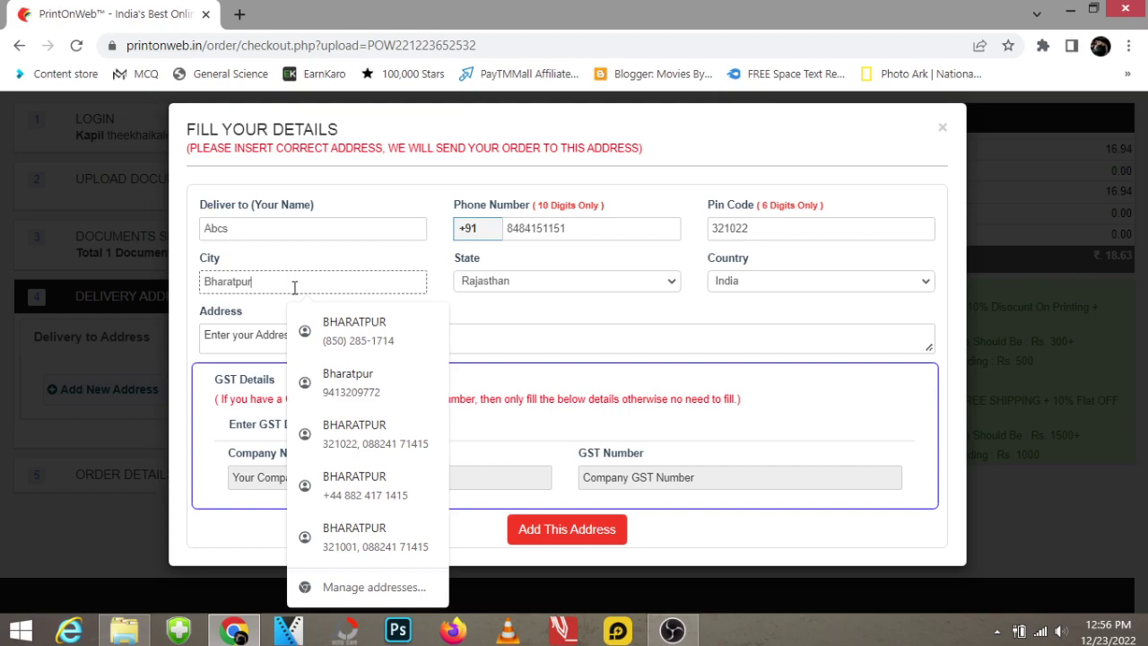
{"action": "left_click", "coordinate": [581, 315]}
{"action": "left_click", "coordinate": [326, 342]}
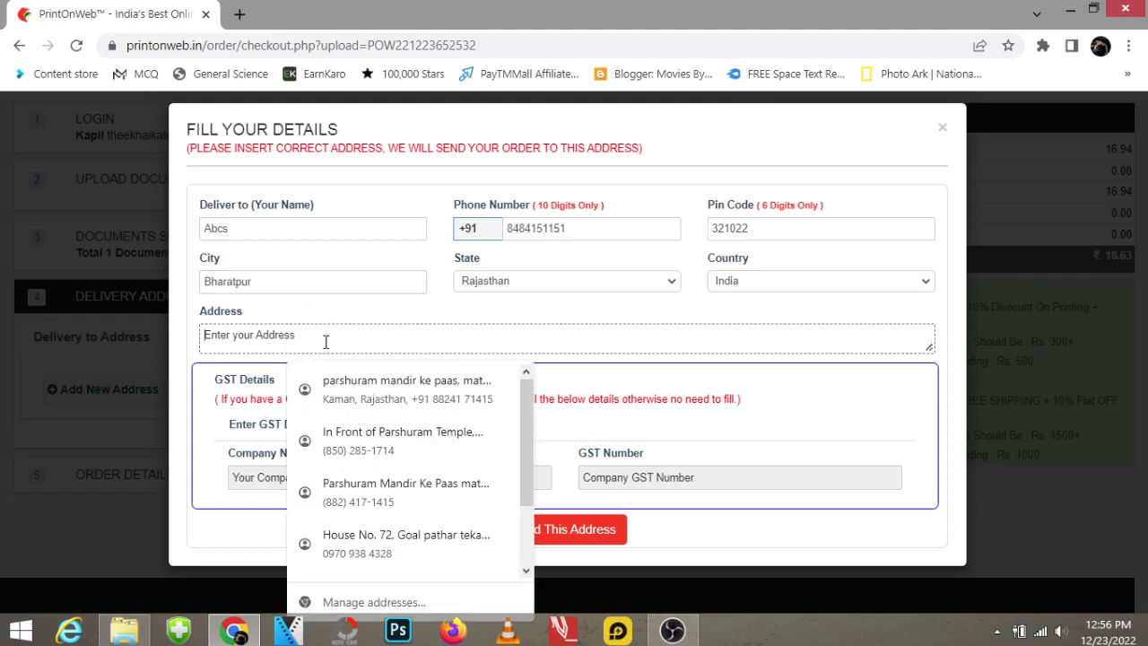
{"action": "type", "text": "parshuram mandir ke paas"}
{"action": "left_click", "coordinate": [819, 380]}
{"action": "left_click", "coordinate": [590, 533]}
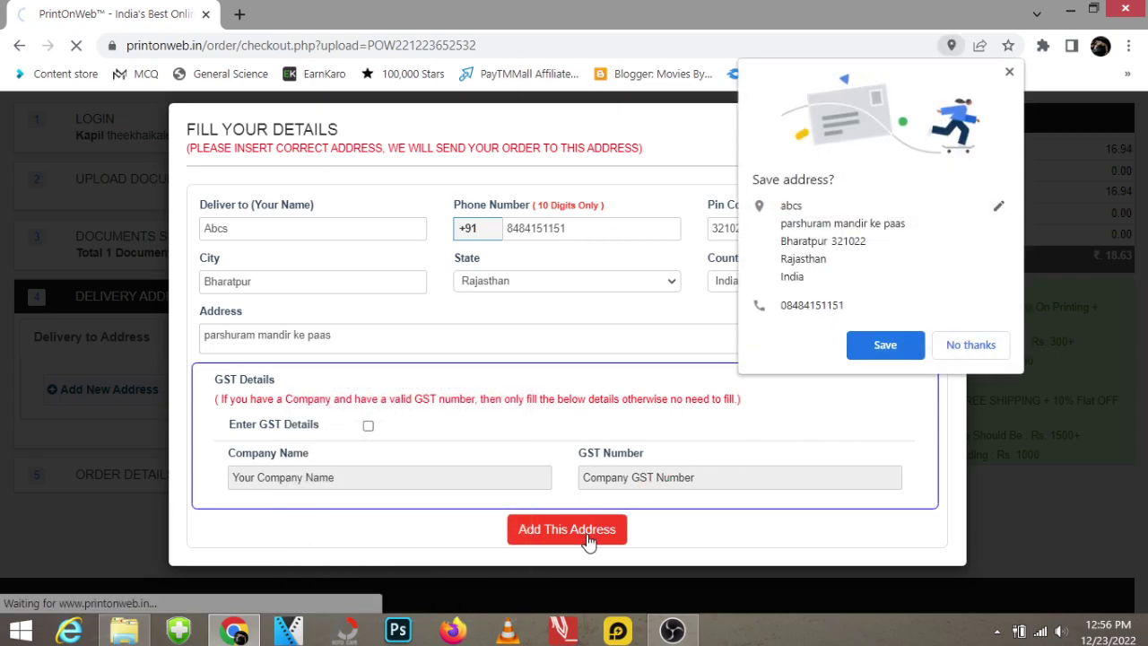
Compare the Courier and India Post charges, then choose Courier (₹38) and submit the delivery step.
{"action": "left_click", "coordinate": [992, 349]}
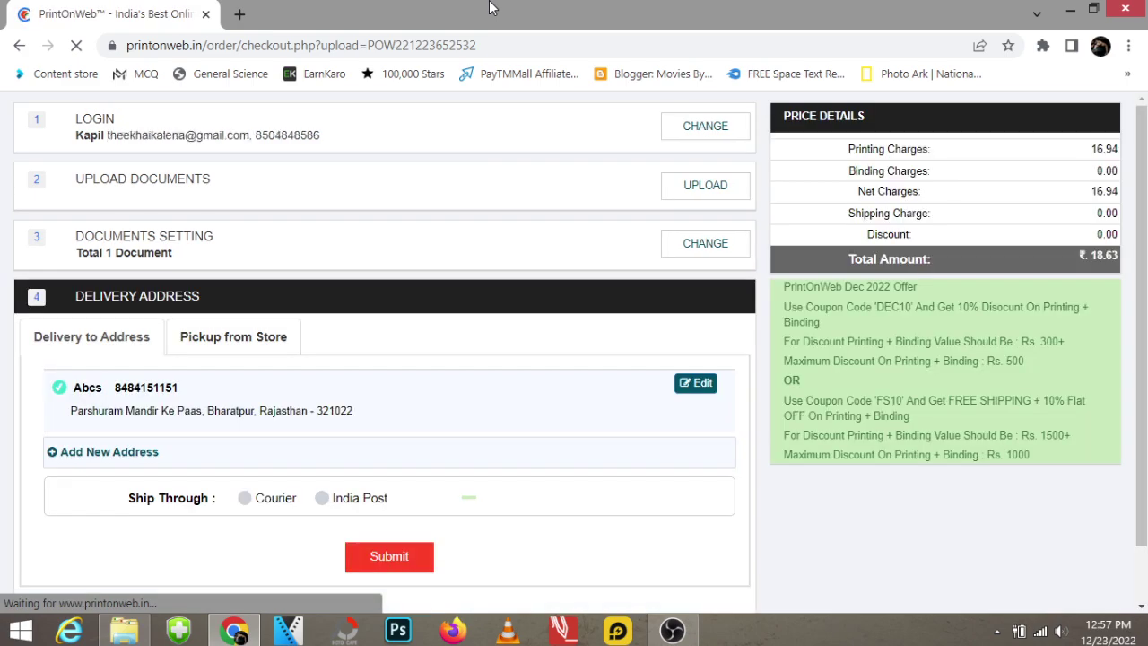
{"action": "scroll", "coordinate": [373, 354], "scroll_direction": "down", "scroll_amount": 1}
{"action": "left_click", "coordinate": [244, 409]}
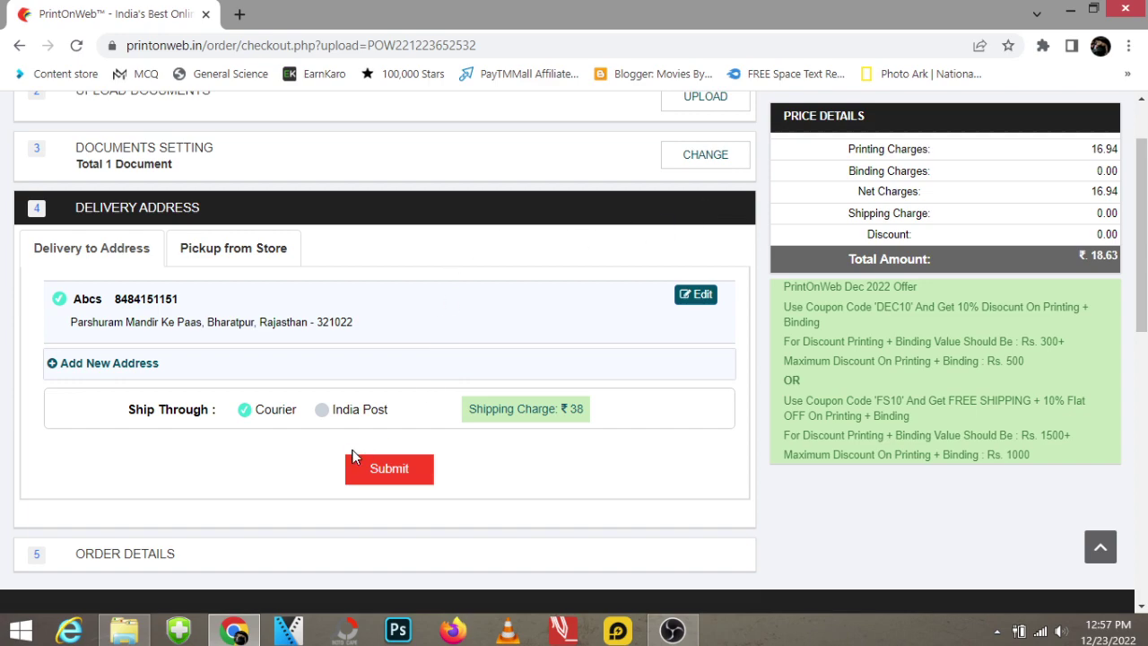
{"action": "left_click", "coordinate": [326, 418]}
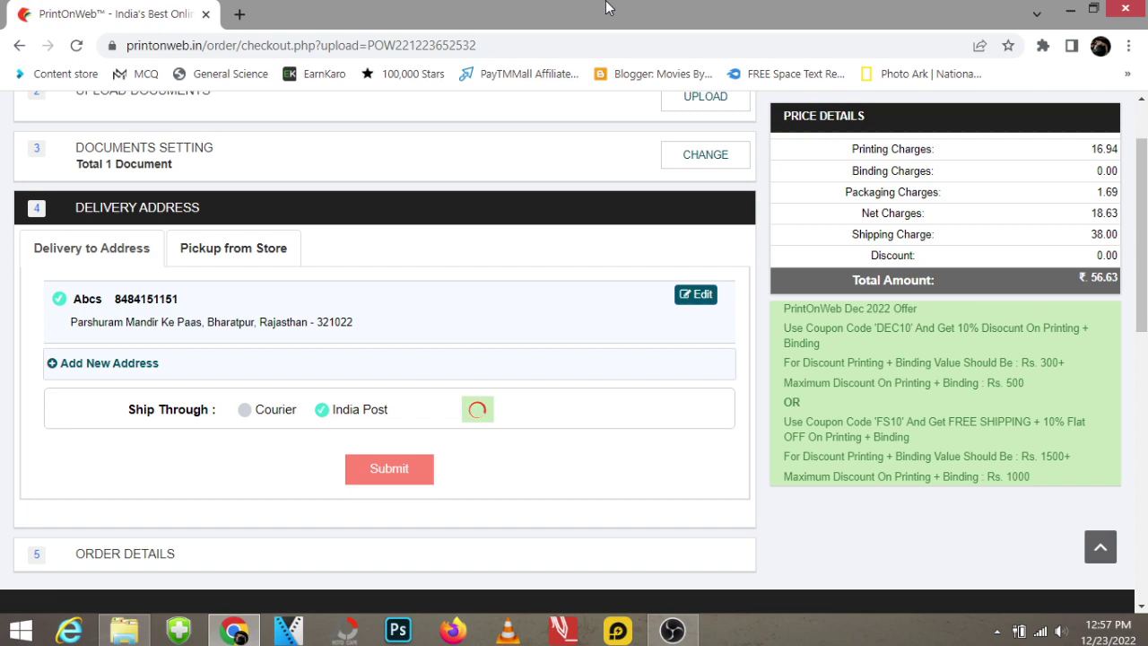
{"action": "left_click_drag", "start_coordinate": [575, 408], "coordinate": [646, 414]}
{"action": "left_click", "coordinate": [645, 414]}
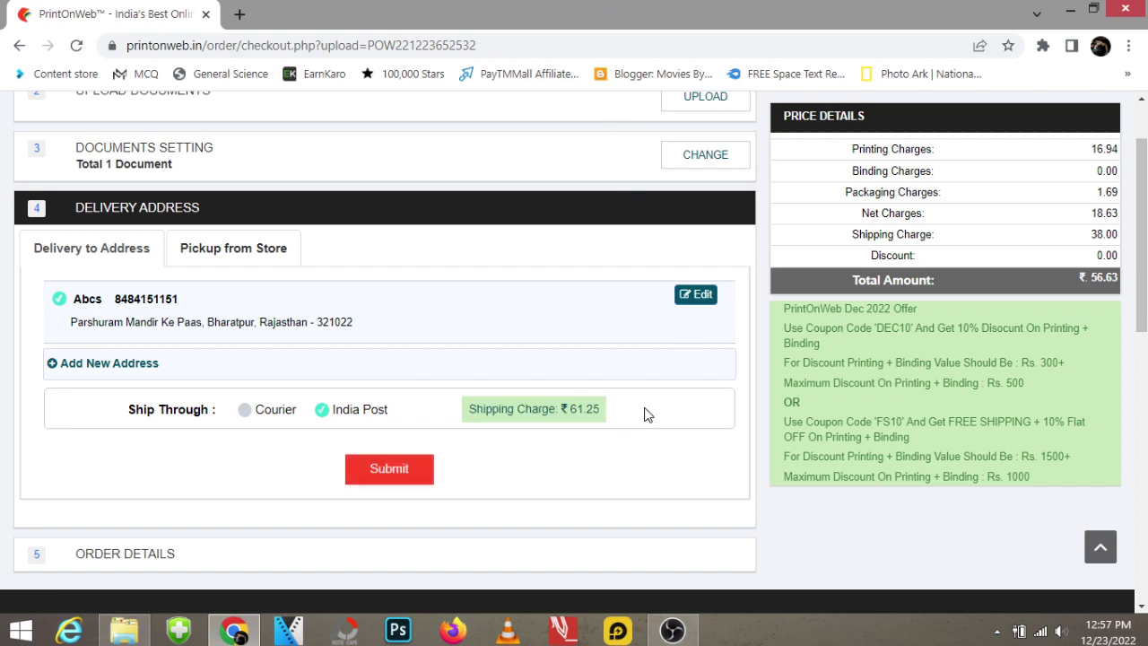
{"action": "left_click", "coordinate": [245, 418]}
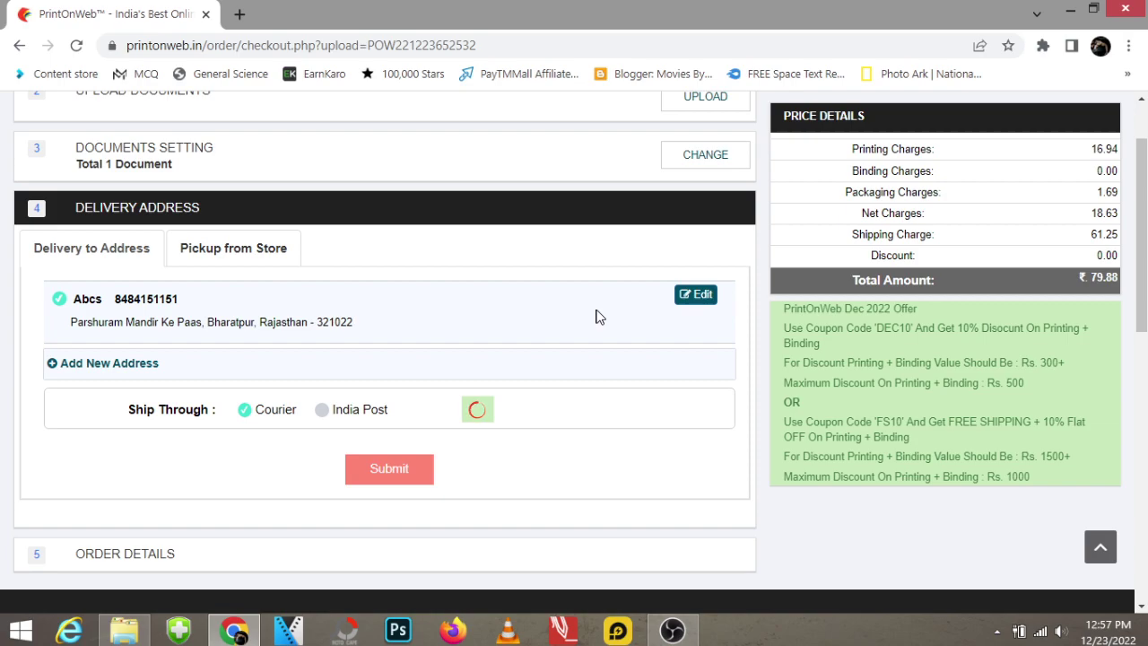
{"action": "left_click", "coordinate": [392, 475]}
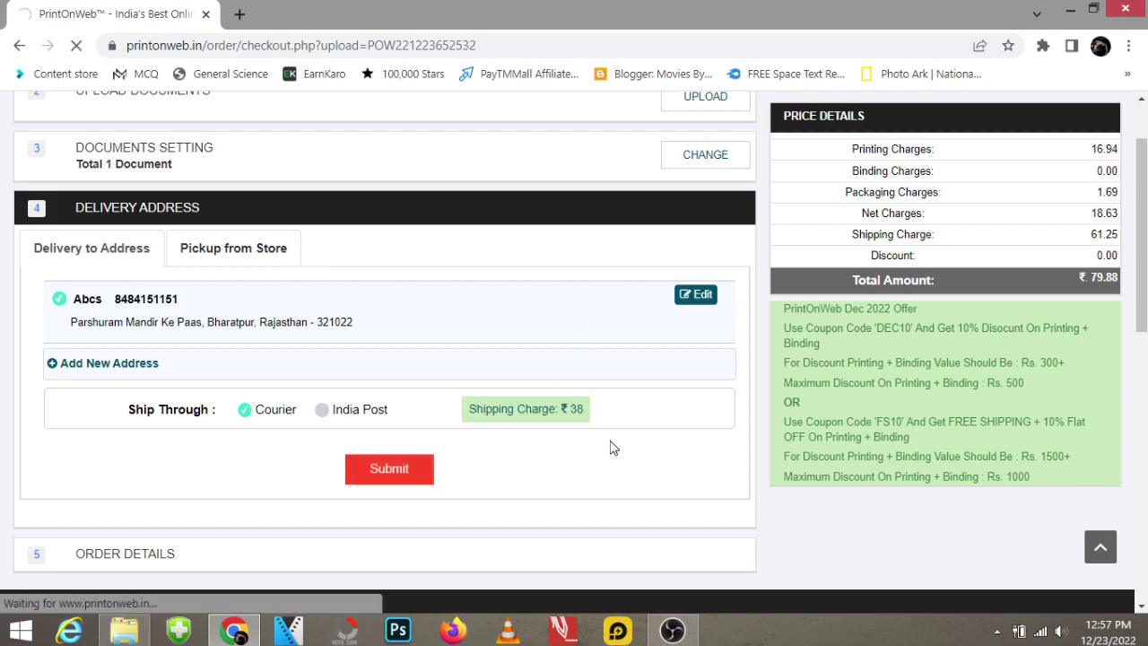
Apply coupon code POW25OFF for 25% off, bringing the total to ₹14.40.
{"action": "scroll", "coordinate": [591, 448], "scroll_direction": "up", "scroll_amount": 1}
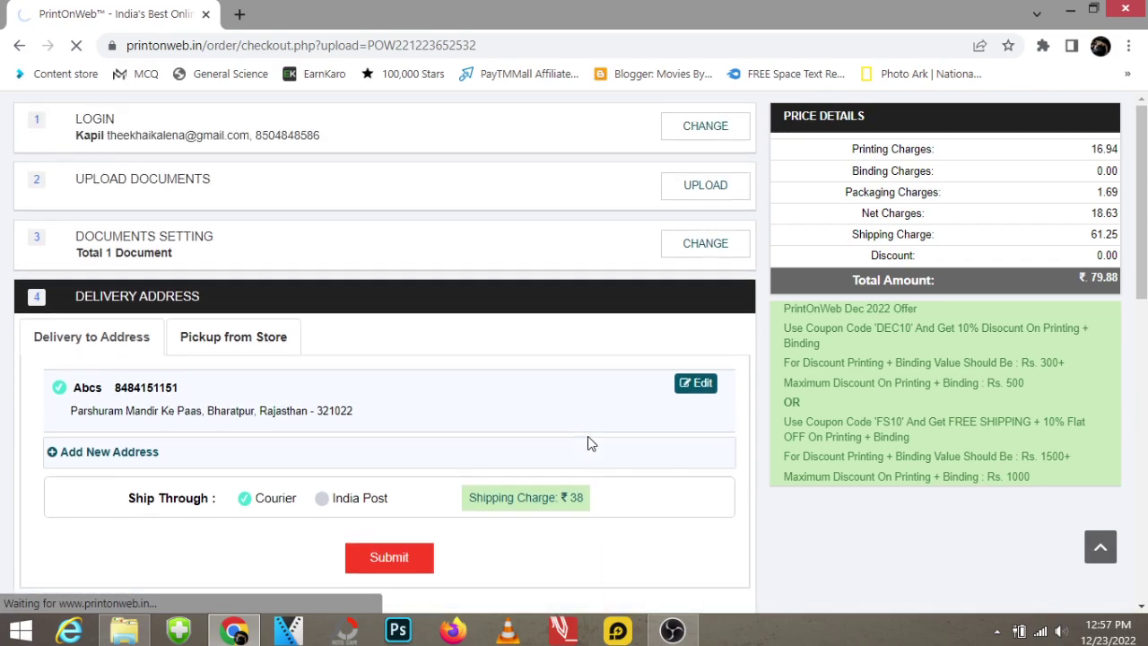
{"action": "scroll", "coordinate": [646, 413], "scroll_direction": "down", "scroll_amount": 2}
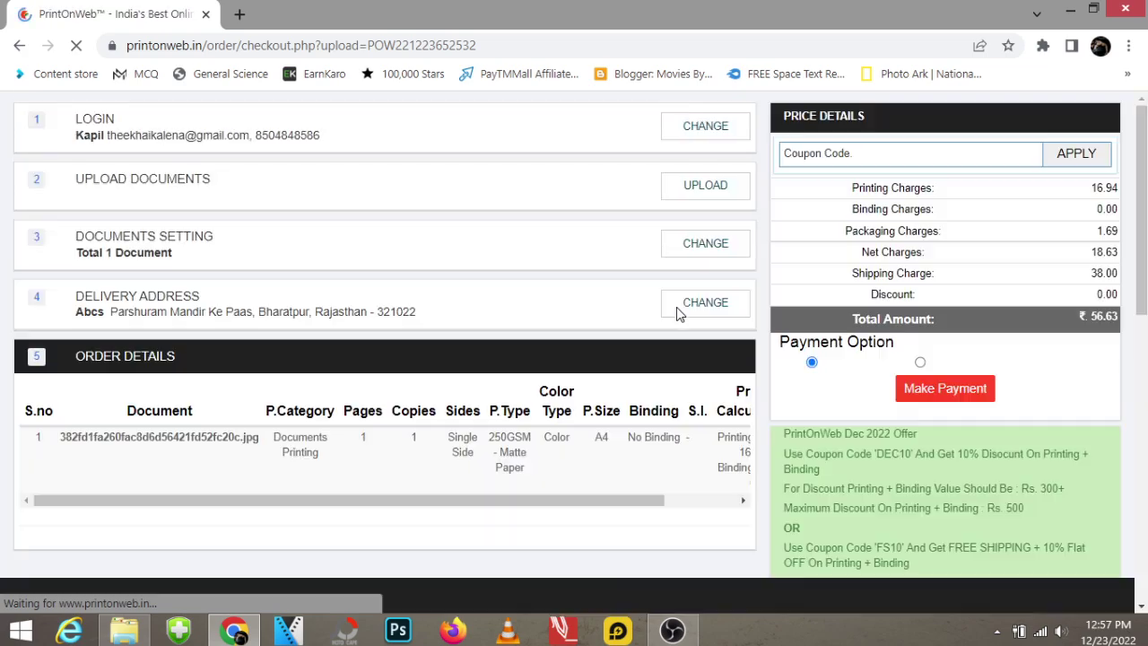
{"action": "left_click_drag", "start_coordinate": [513, 504], "coordinate": [597, 504]}
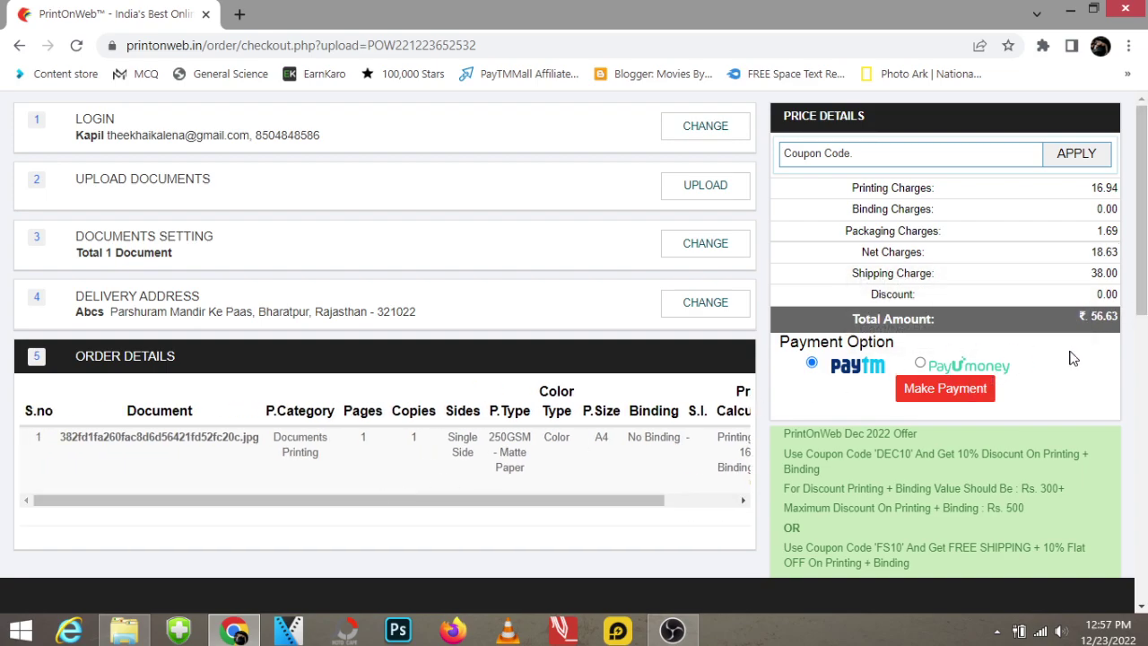
{"action": "left_click", "coordinate": [981, 146]}
{"action": "left_click", "coordinate": [931, 193]}
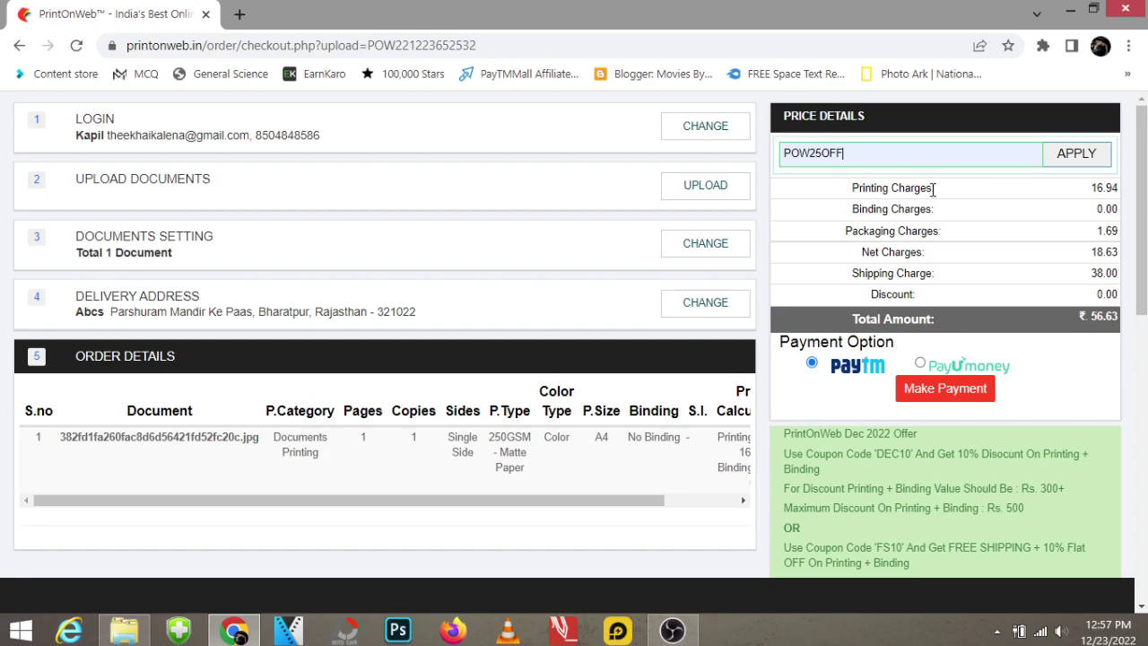
{"action": "left_click", "coordinate": [1077, 155]}
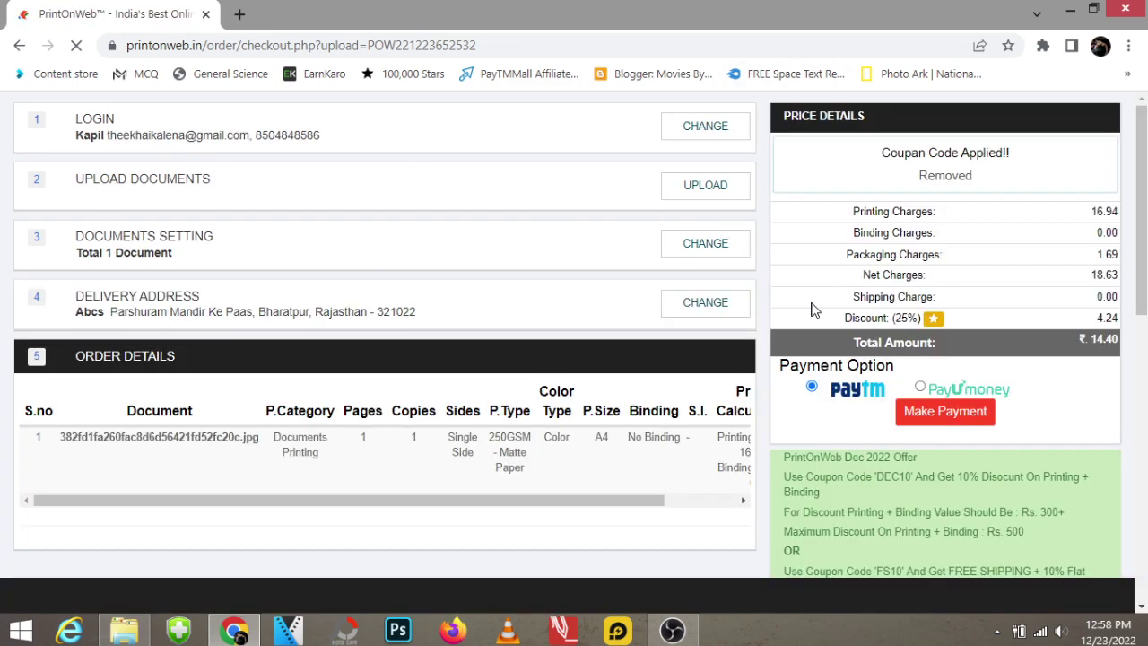
{"action": "left_click_drag", "start_coordinate": [1089, 339], "coordinate": [1123, 344]}
{"action": "left_click", "coordinate": [1103, 344]}
{"action": "left_click_drag", "start_coordinate": [545, 499], "coordinate": [408, 500]}
{"action": "scroll", "coordinate": [678, 424], "scroll_direction": "down", "scroll_amount": 10}
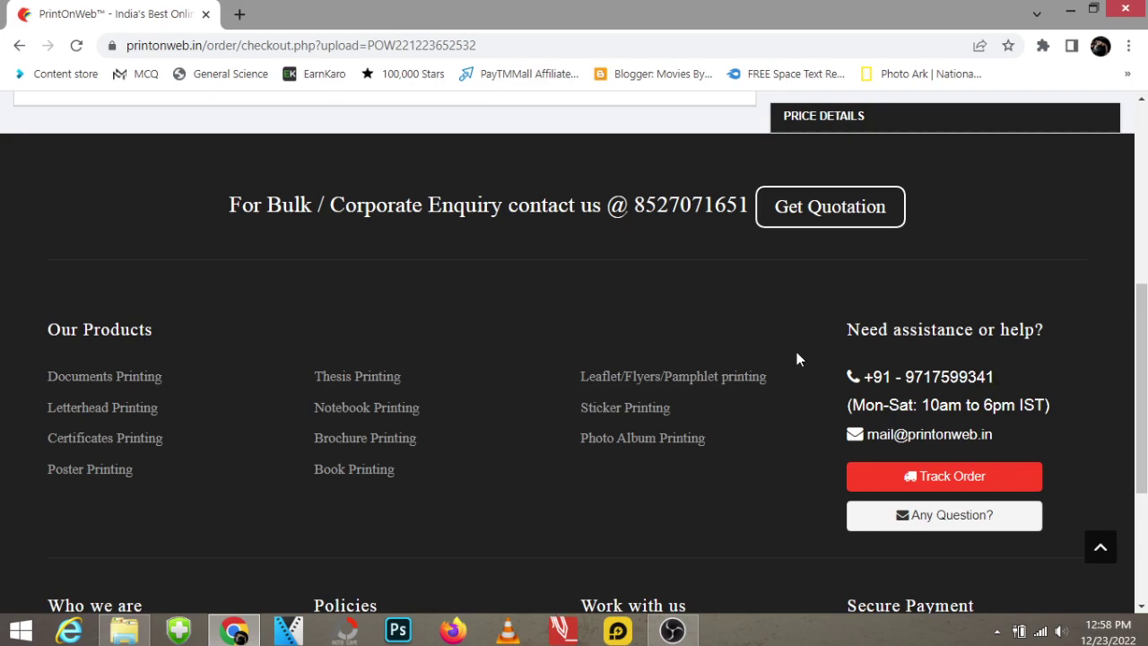
{"action": "scroll", "coordinate": [796, 359], "scroll_direction": "up", "scroll_amount": 10}
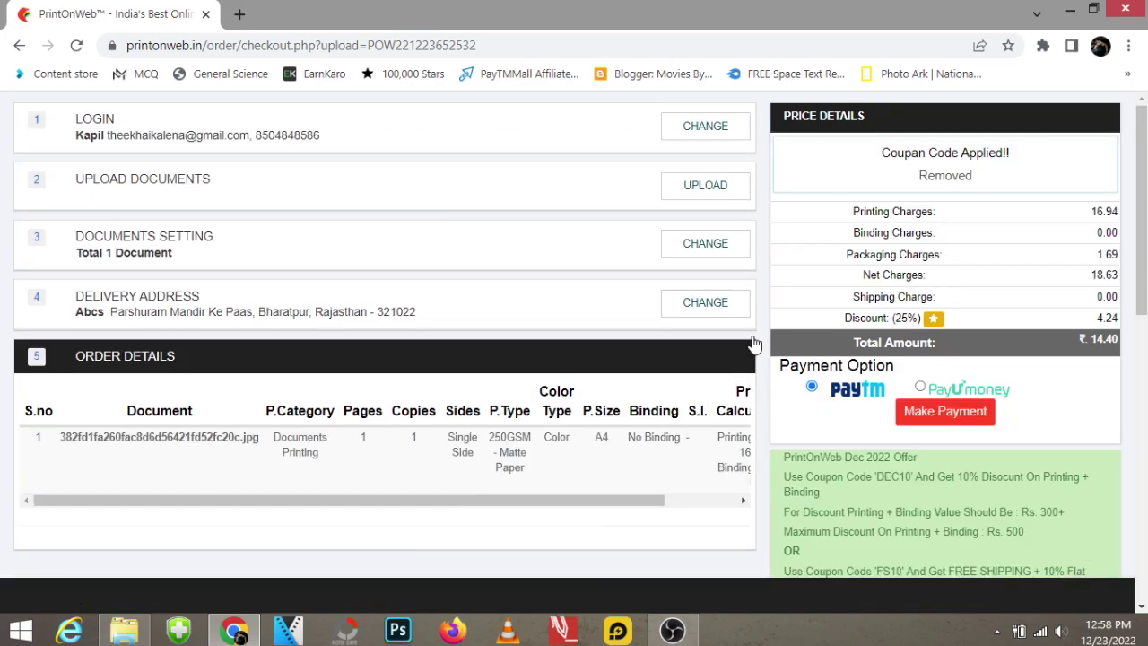